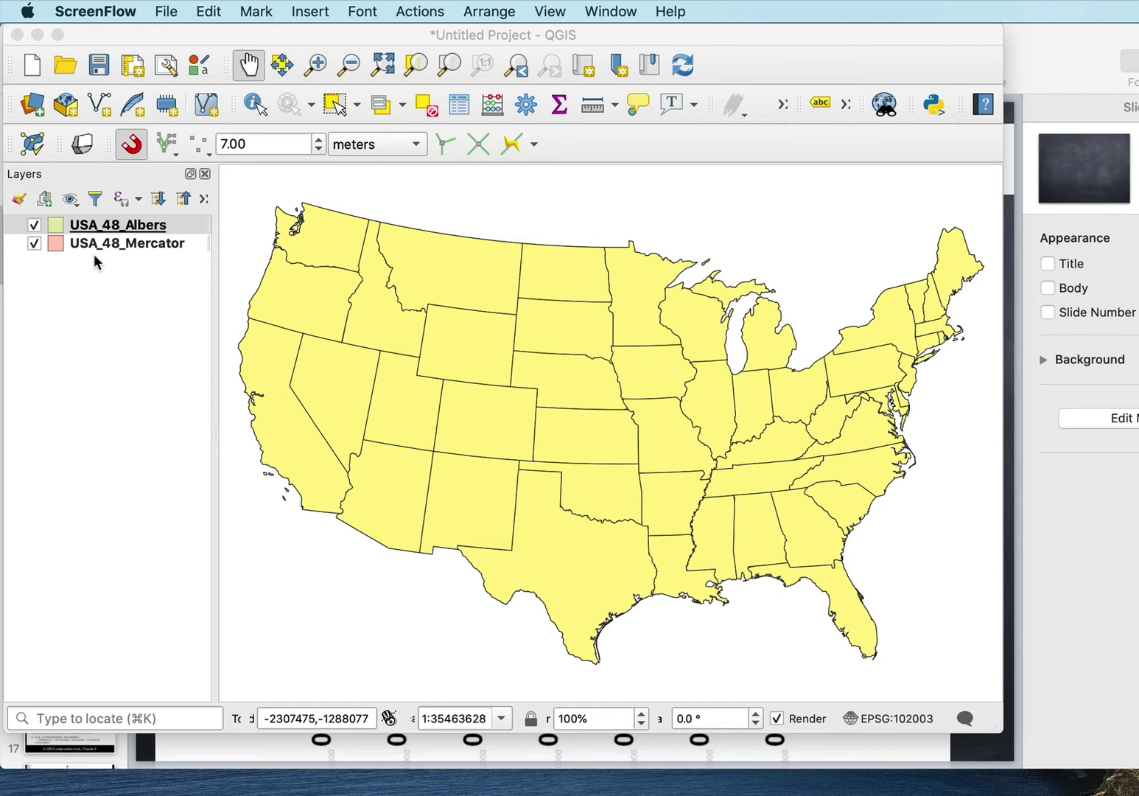
# Open the USA_48_Albers attribute table, review its AREA values for the 49 states, and close it
pyautogui.rightClick(150, 228)
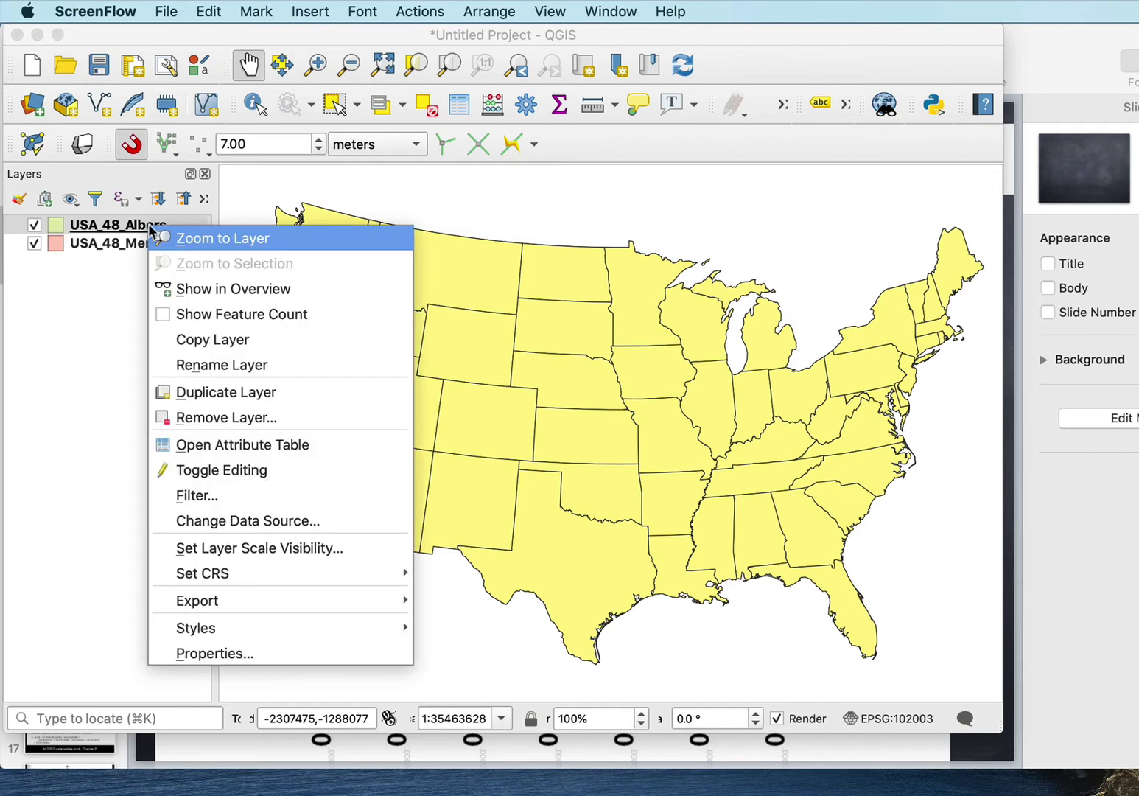
pyautogui.click(207, 445)
pyautogui.moveTo(262, 407); pyautogui.dragTo(246, 125)
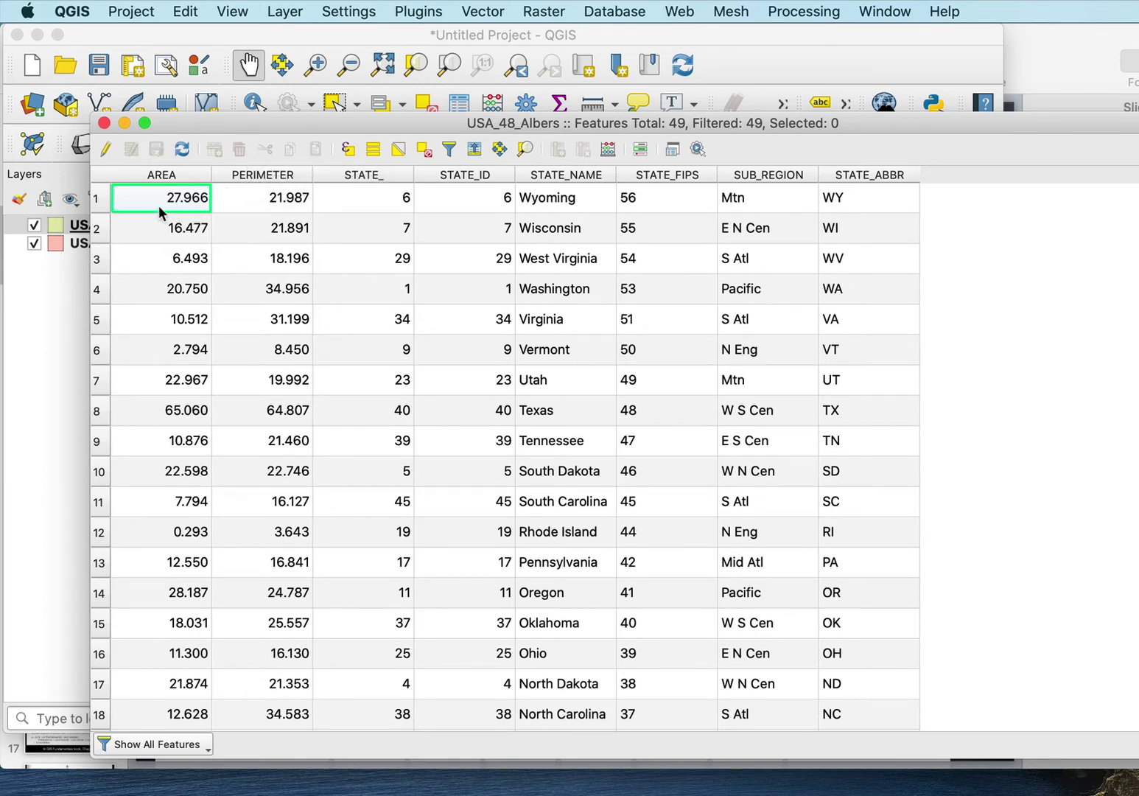
pyautogui.click(104, 123)
# Check the source and CRS details on the USA_48_Albers layer properties Information page
pyautogui.rightClick(130, 230)
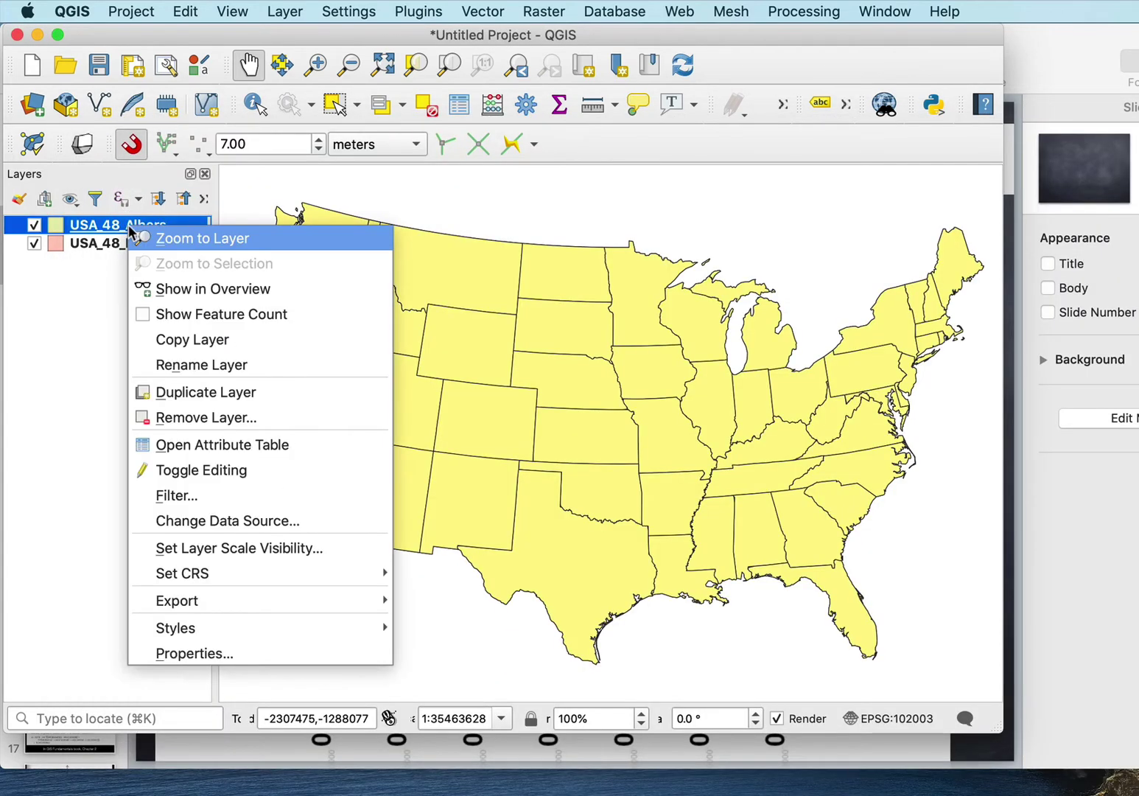
pyautogui.click(214, 652)
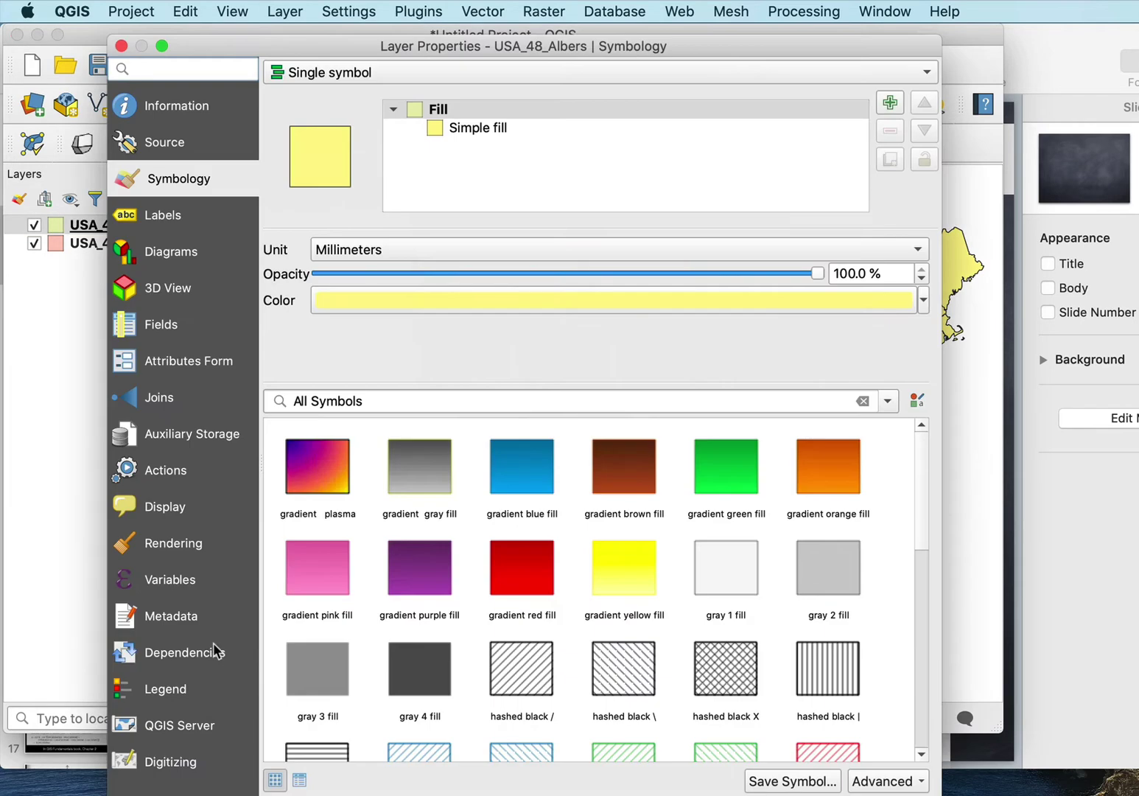
pyautogui.click(153, 107)
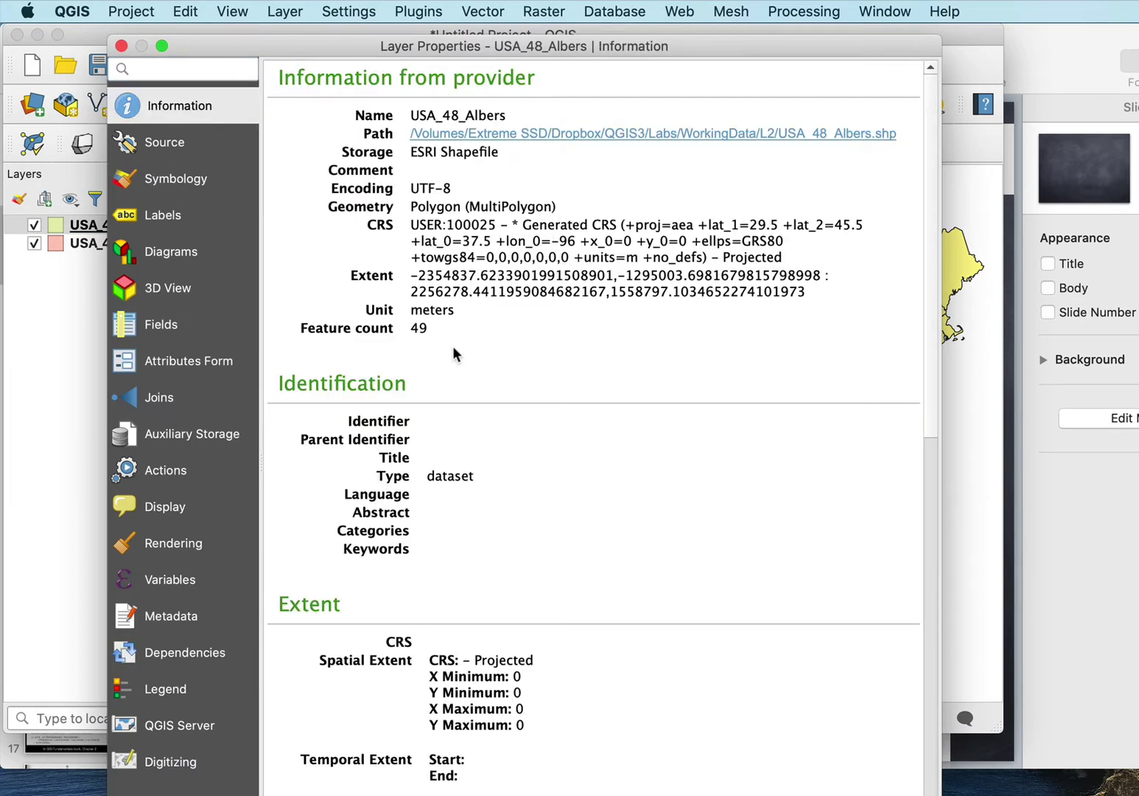
pyautogui.click(122, 47)
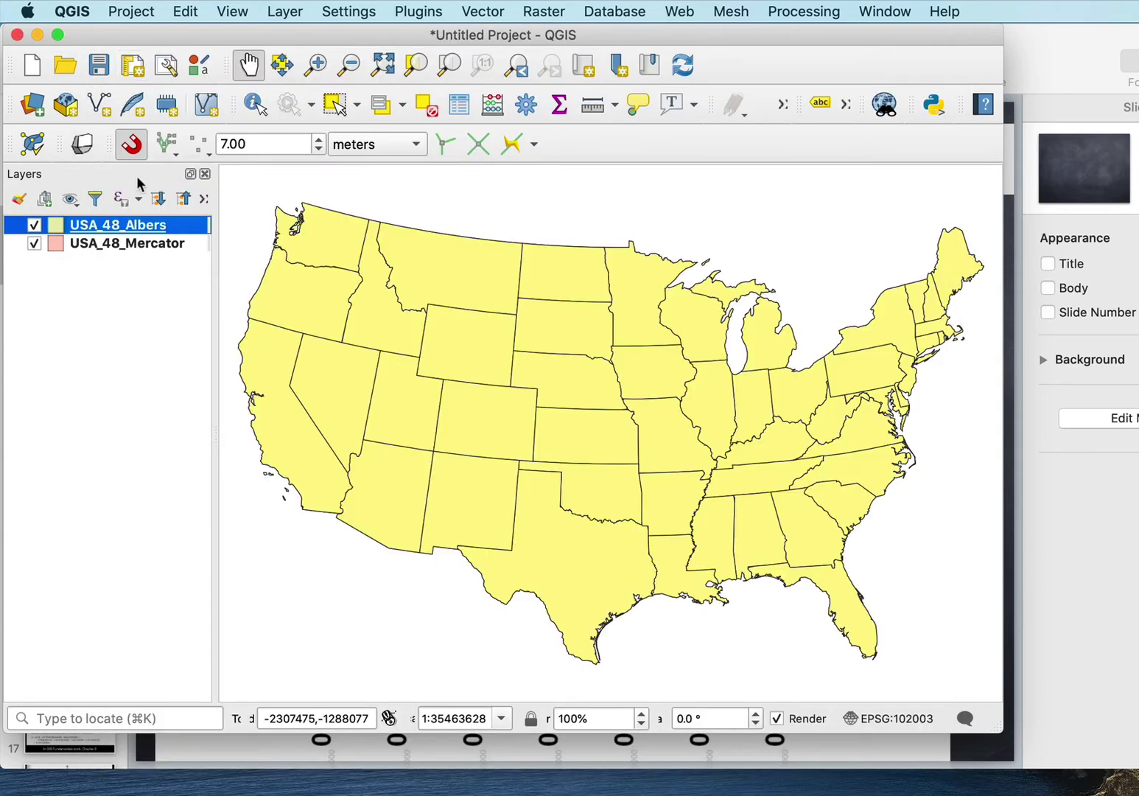
# Reopen the USA_48_Albers attribute table to check Wyoming's AREA of 27.966, then close it
pyautogui.rightClick(142, 225)
pyautogui.click(208, 450)
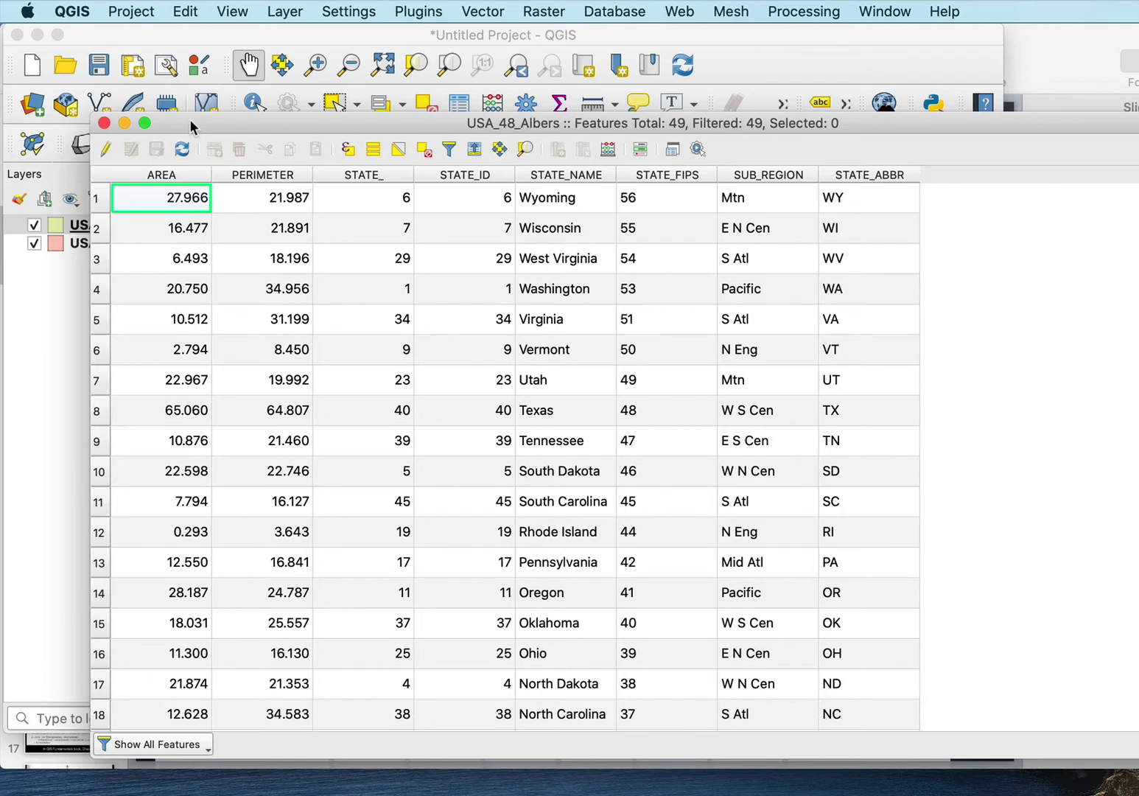
pyautogui.click(103, 123)
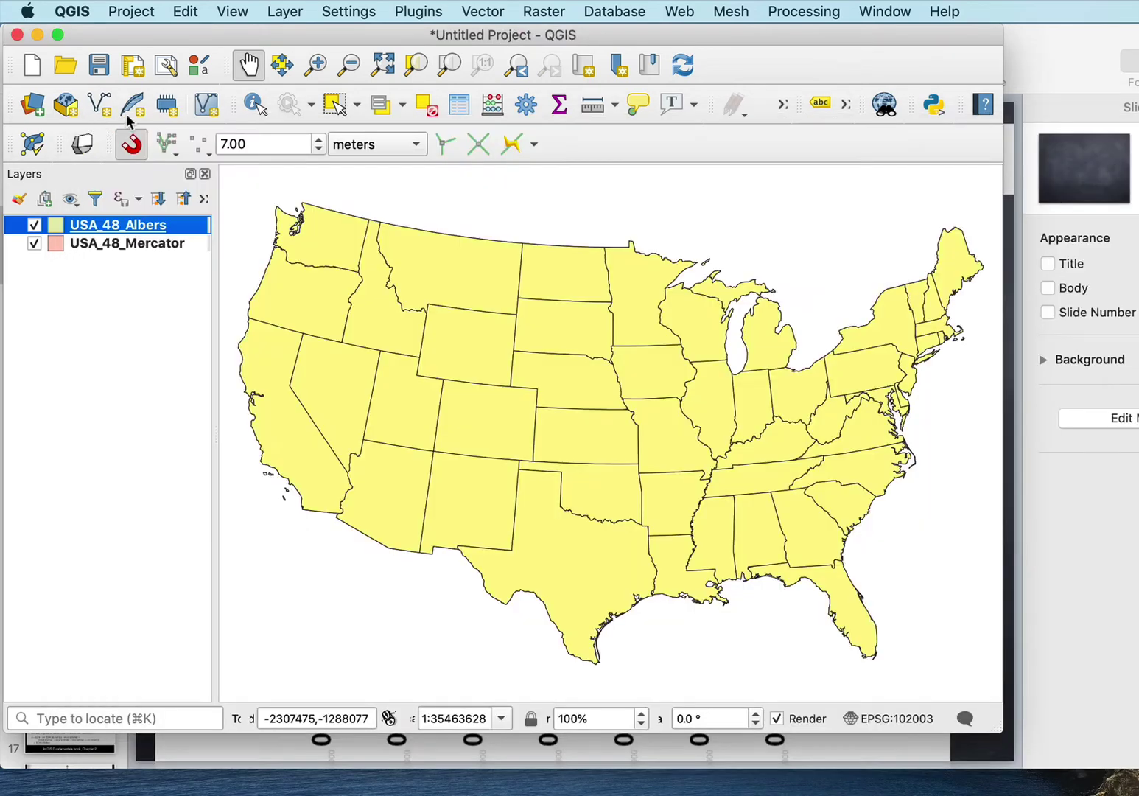
# Show slide 12 of the Keynote deck, covering dx=L·sin(Az) and dy=L·cos(Az)
pyautogui.click(1078, 36)
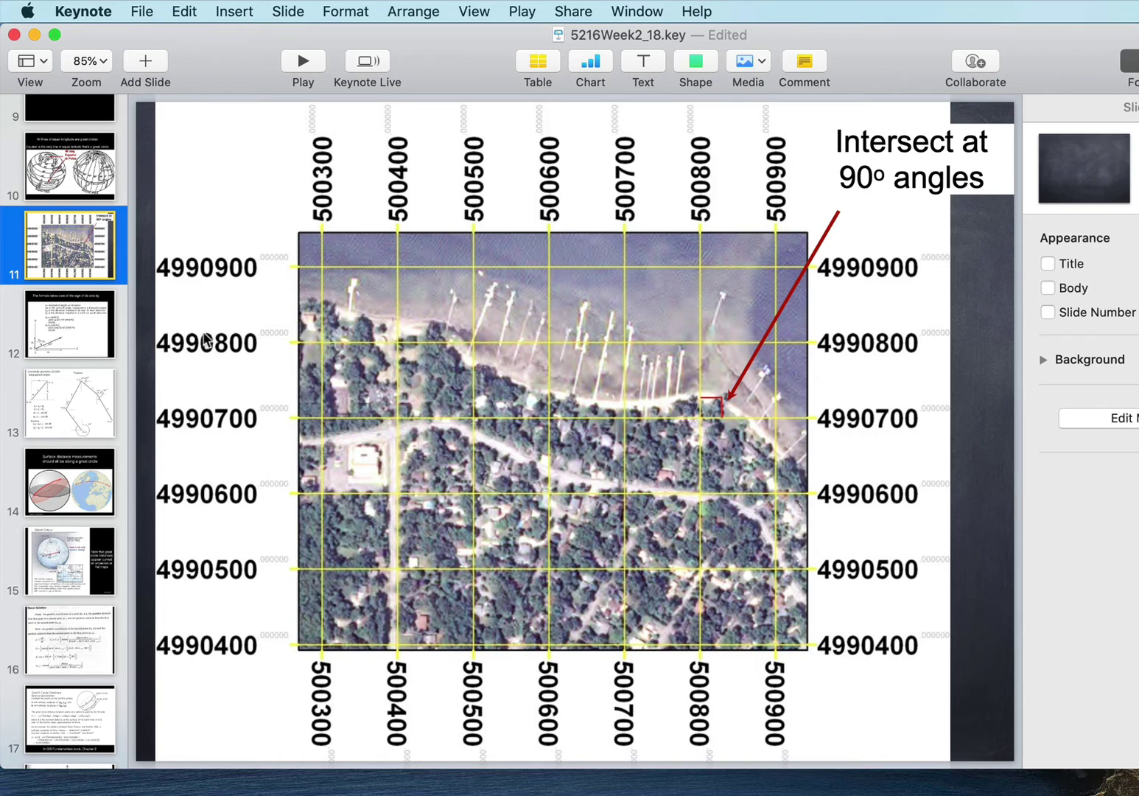
pyautogui.click(85, 322)
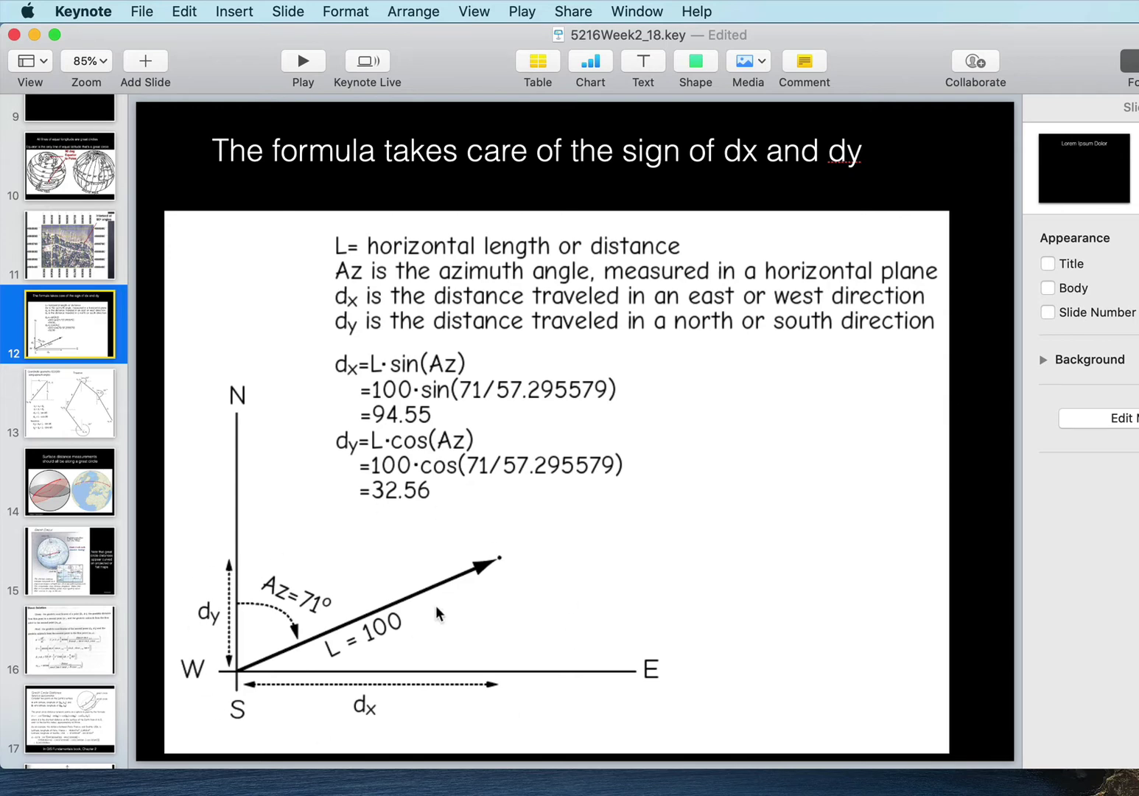
# Go to slide 13, the COGO slide with azimuth formulas and the traverse diagram
pyautogui.click(75, 401)
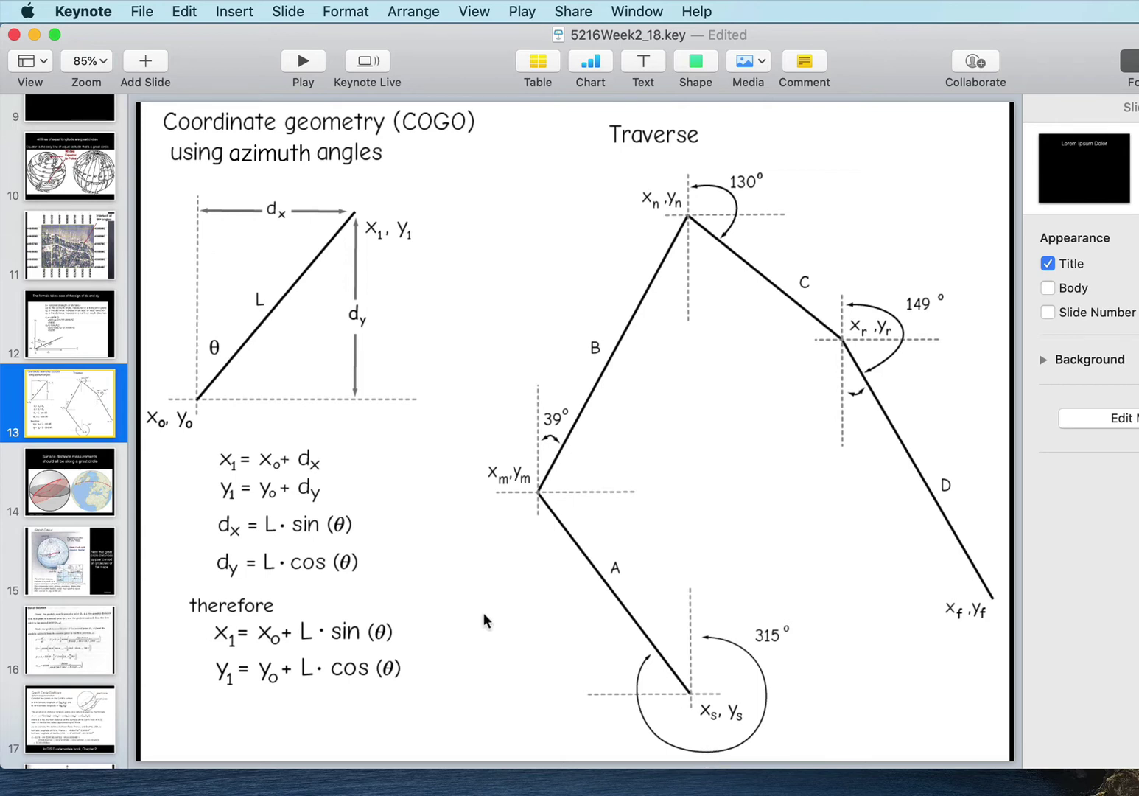
# Go to slide 14 on surface distance measurements along a great circle
pyautogui.click(67, 490)
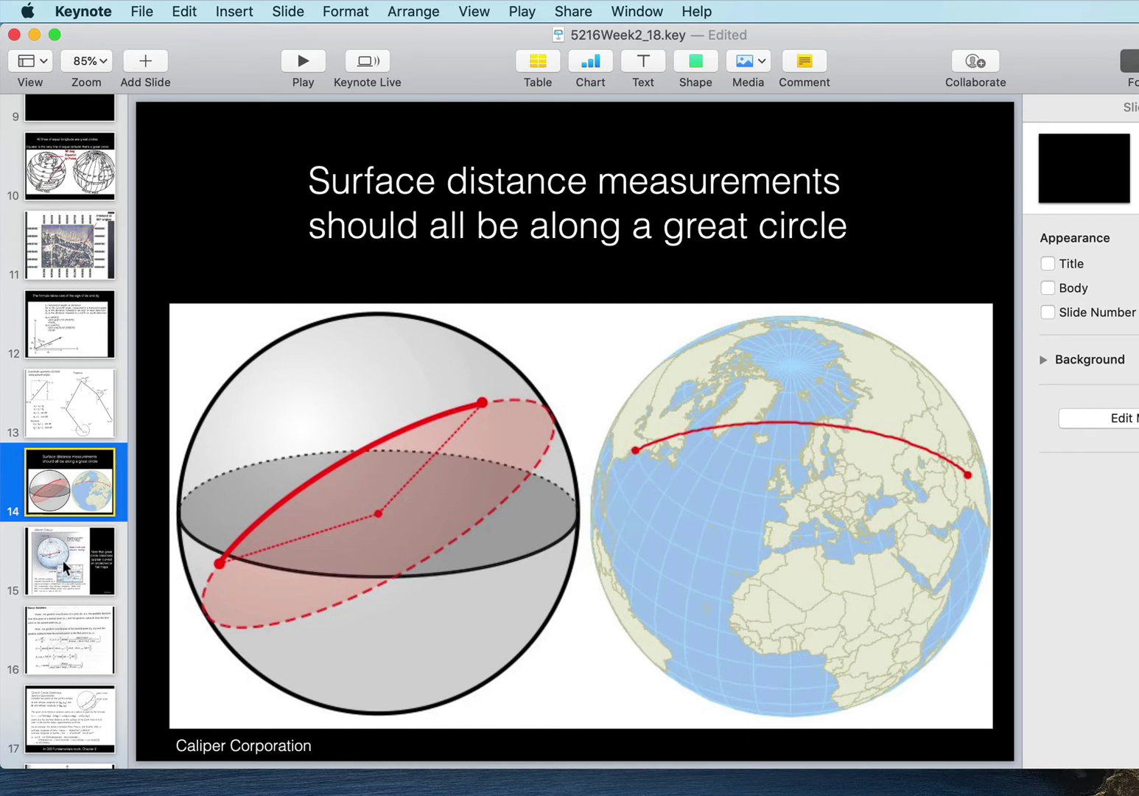
# Advance through the Great Circle slide 15 to slide 16, Direct Solution
pyautogui.click(64, 566)
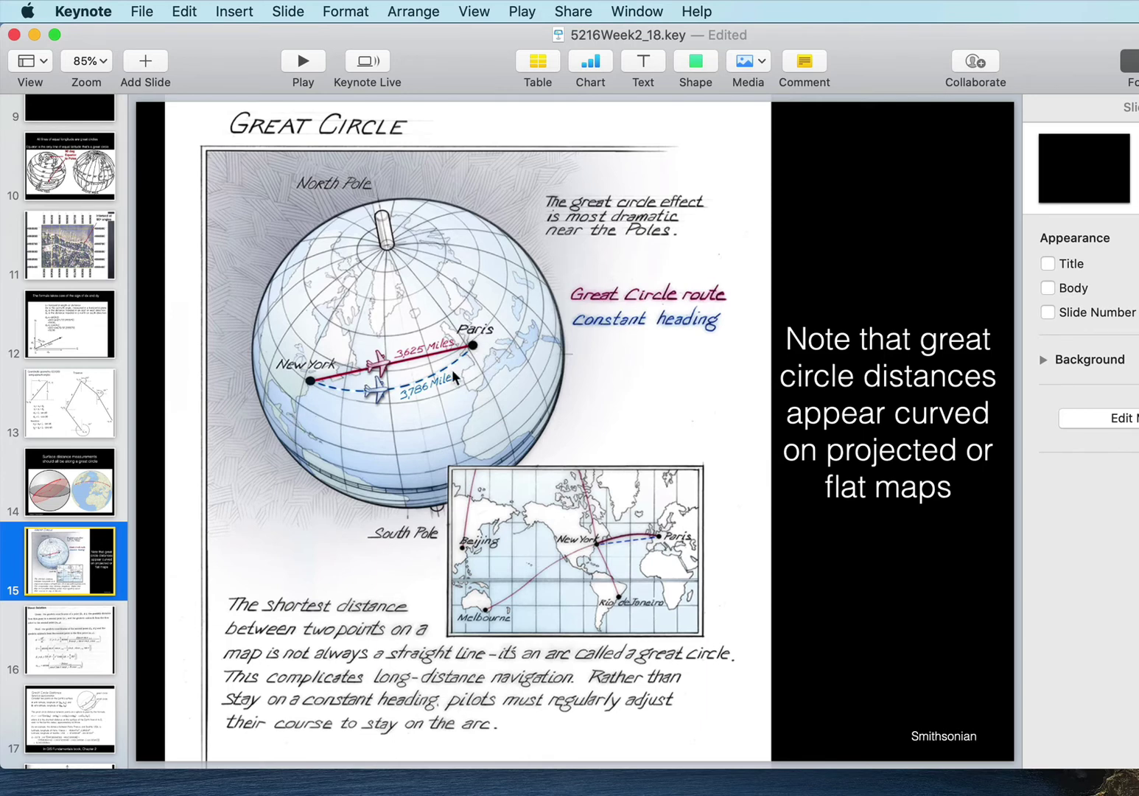
pyautogui.click(69, 643)
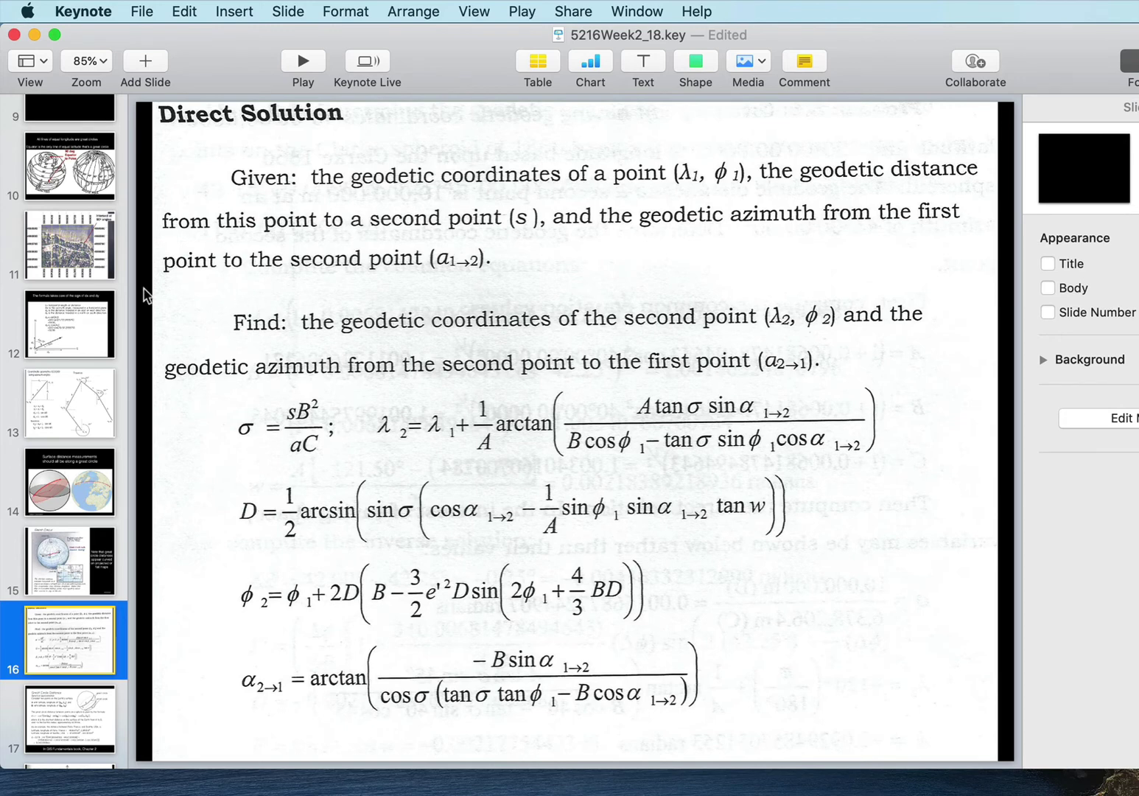
# Return to slide 12 on dx and dy, then minimize Keynote to reveal the QGIS map
pyautogui.click(81, 327)
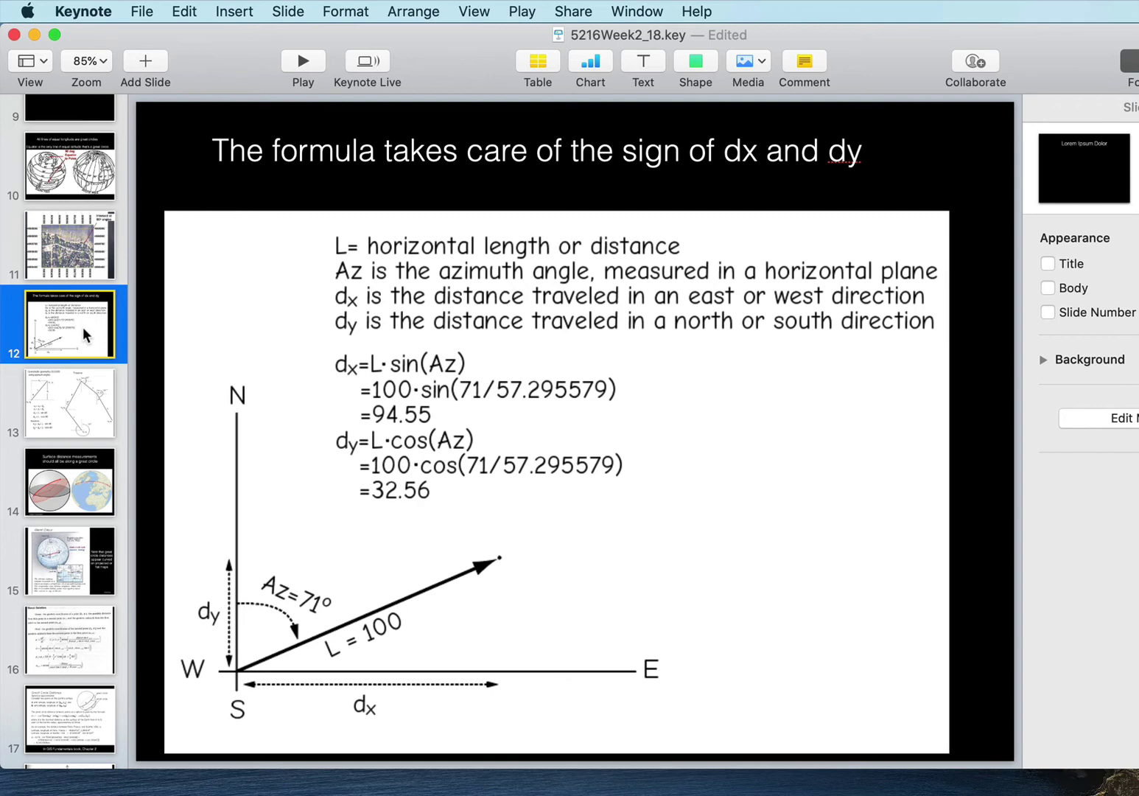
pyautogui.click(34, 35)
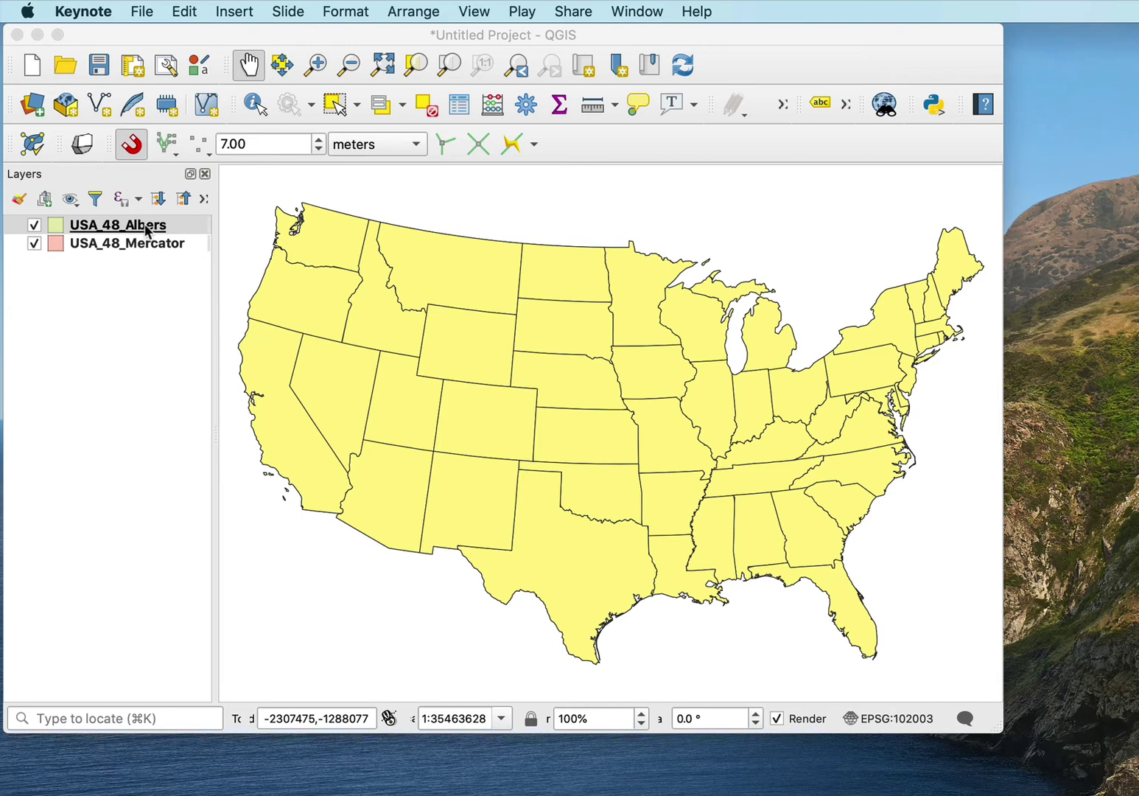
# Open the QGIS Project Properties General page, showing the ellipsoid at None / Planimetric
pyautogui.click(233, 37)
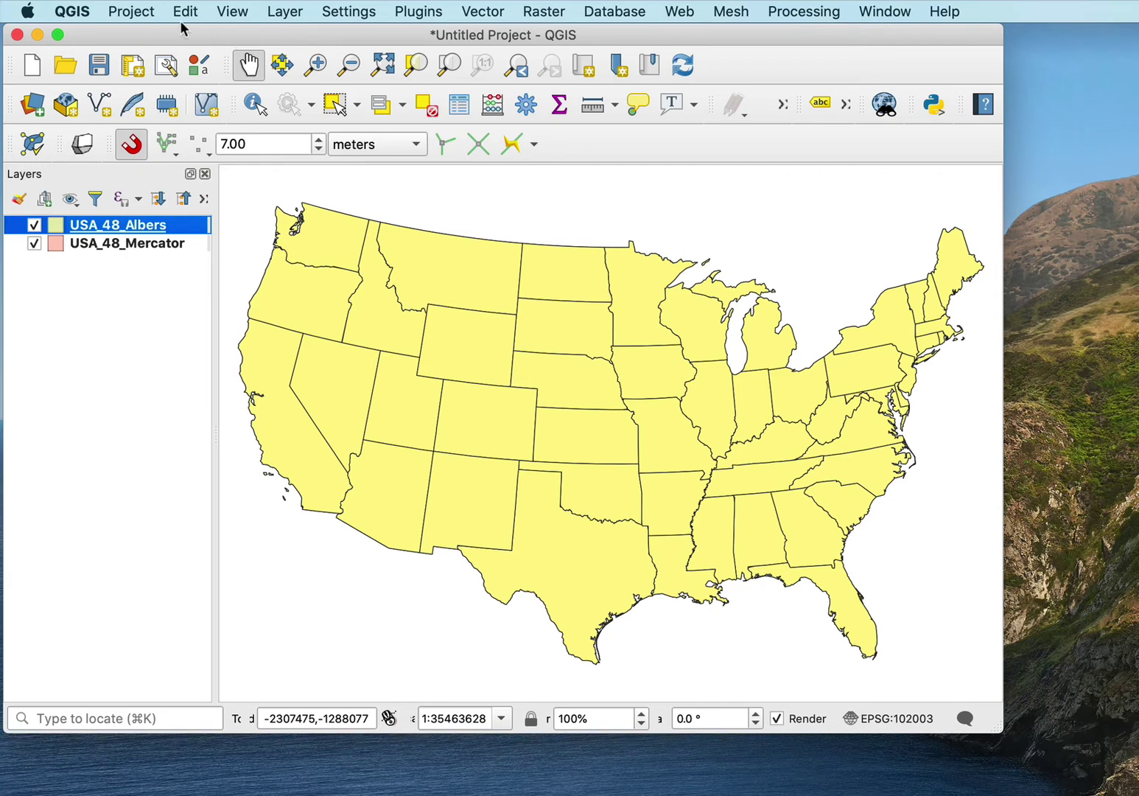
pyautogui.click(132, 12)
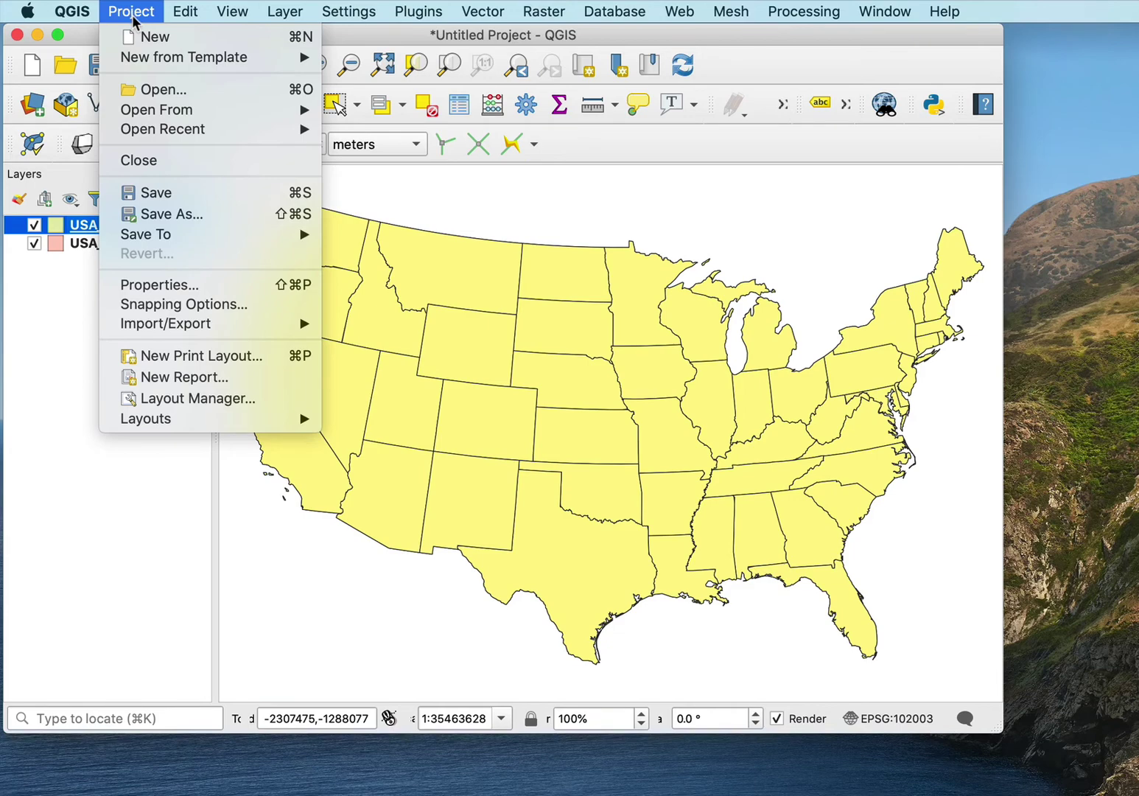
pyautogui.click(177, 285)
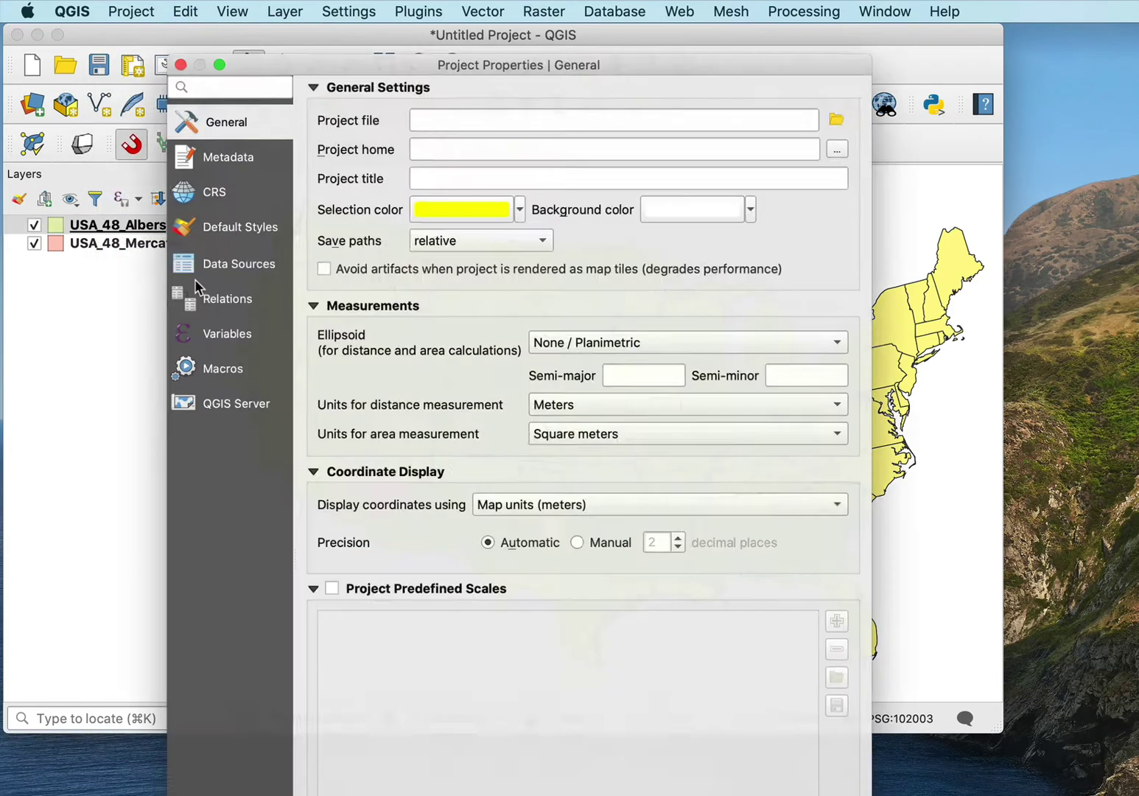
pyautogui.moveTo(282, 46); pyautogui.dragTo(210, 47)
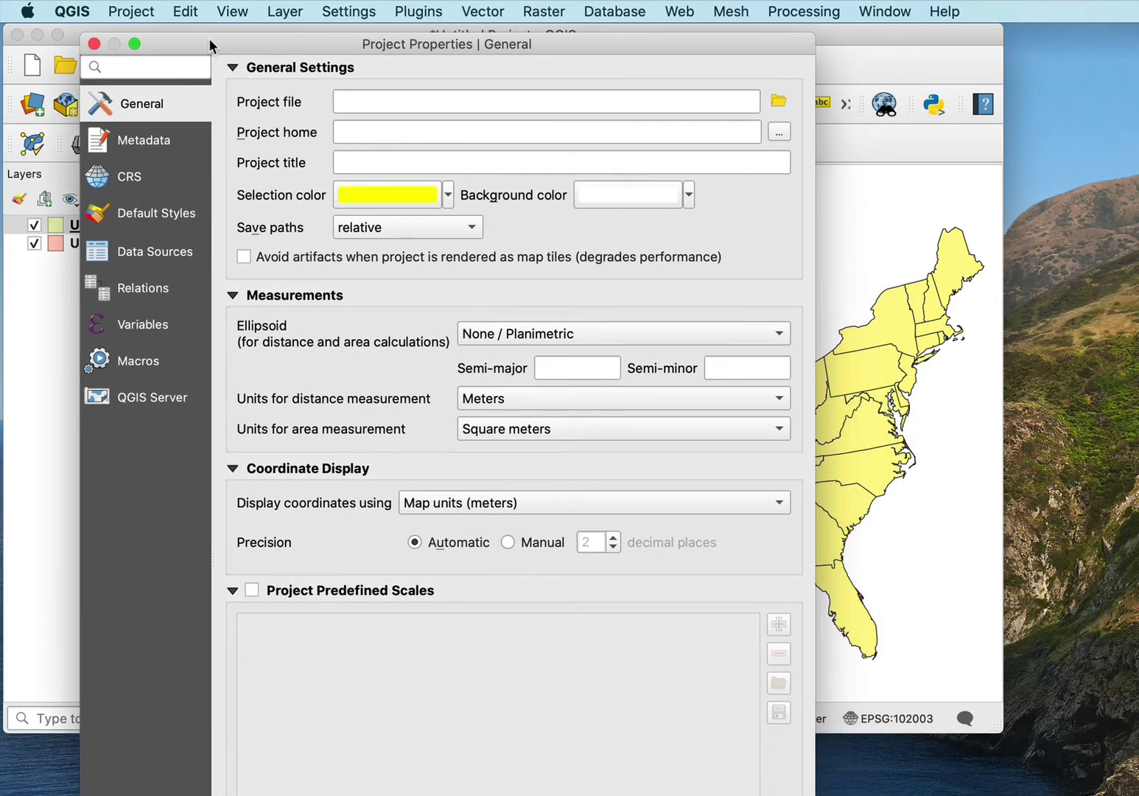
# Browse the Measurements ellipsoid list, leaving Lysithea2000 selected instead of None / Planimetric
pyautogui.click(778, 335)
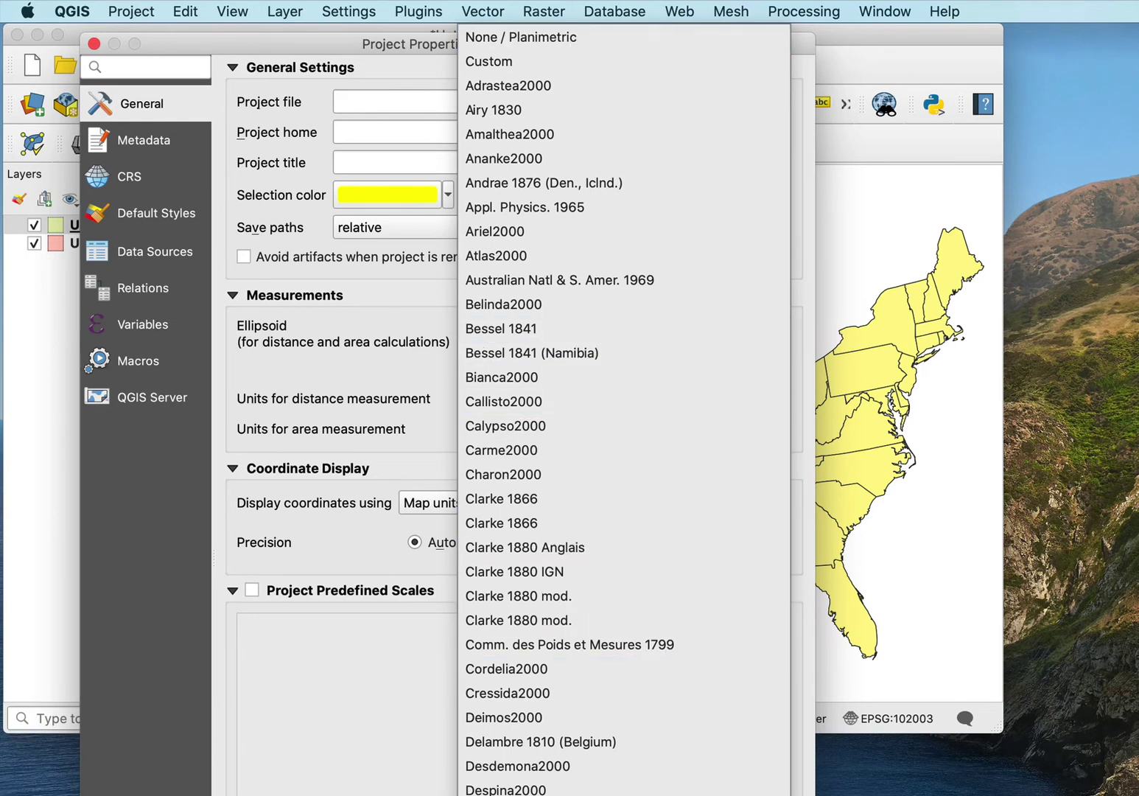
pyautogui.press('Escape')
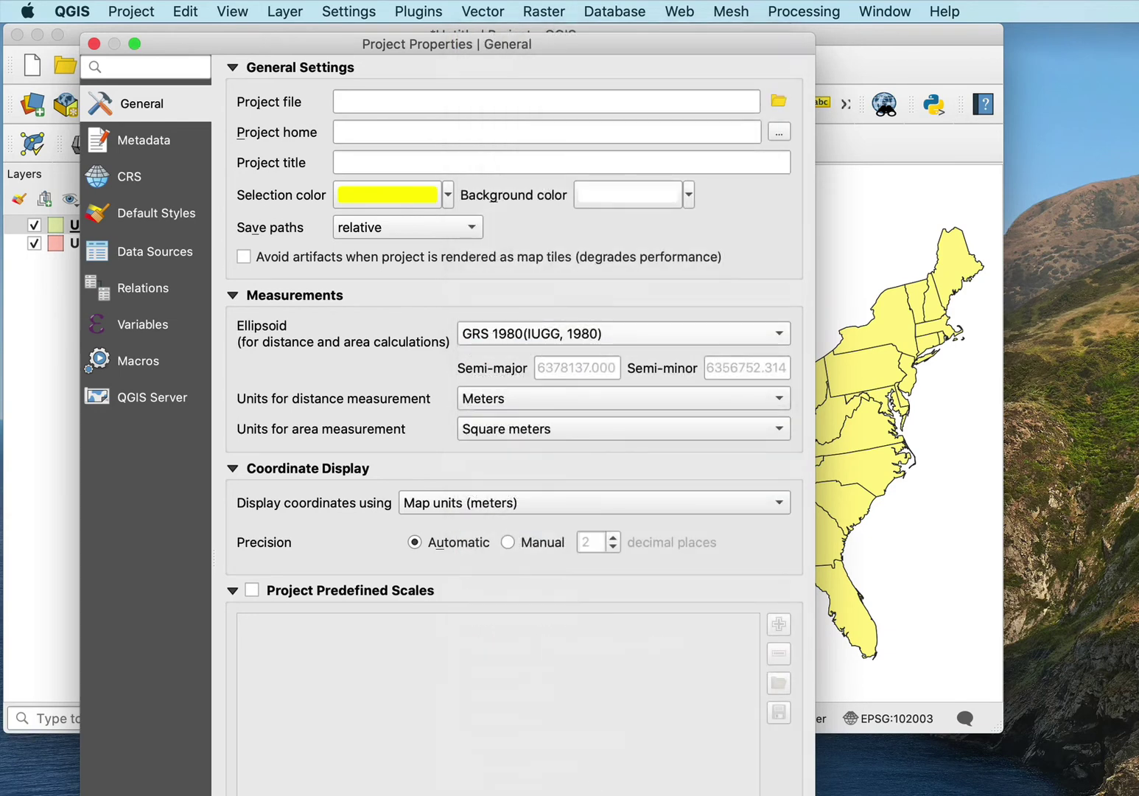
pyautogui.click(775, 341)
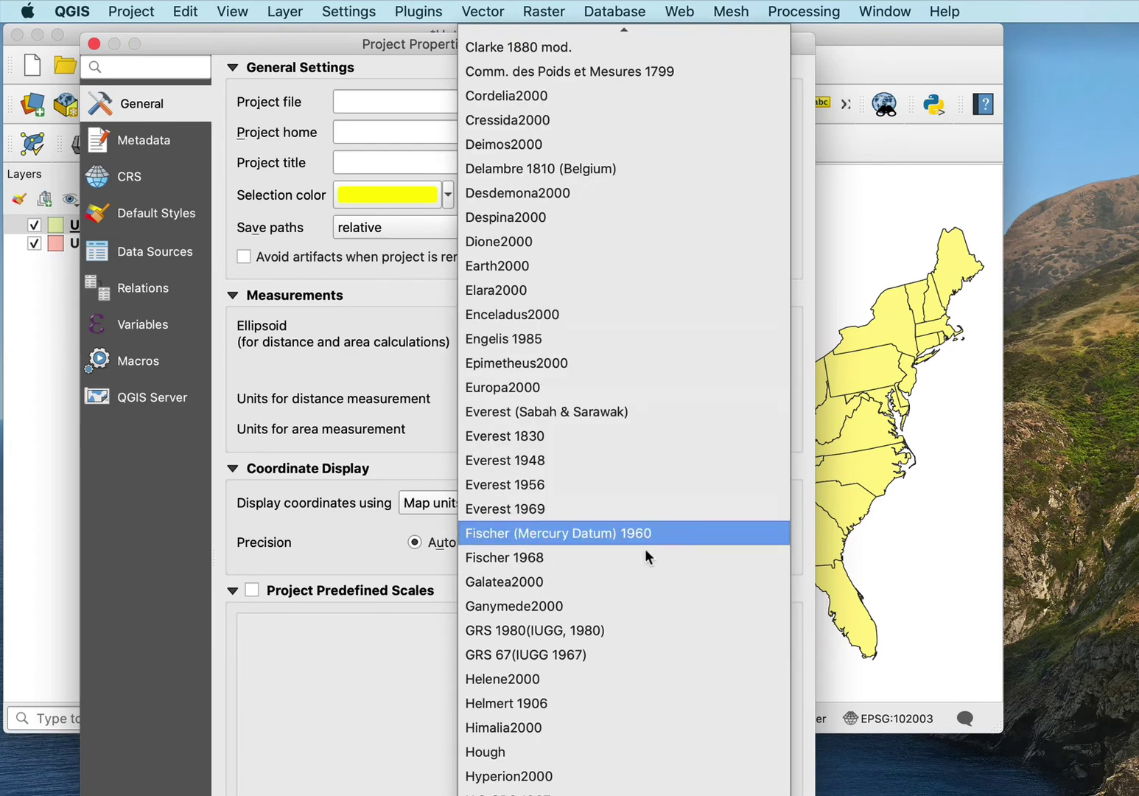
pyautogui.scroll(-10, 647, 546)
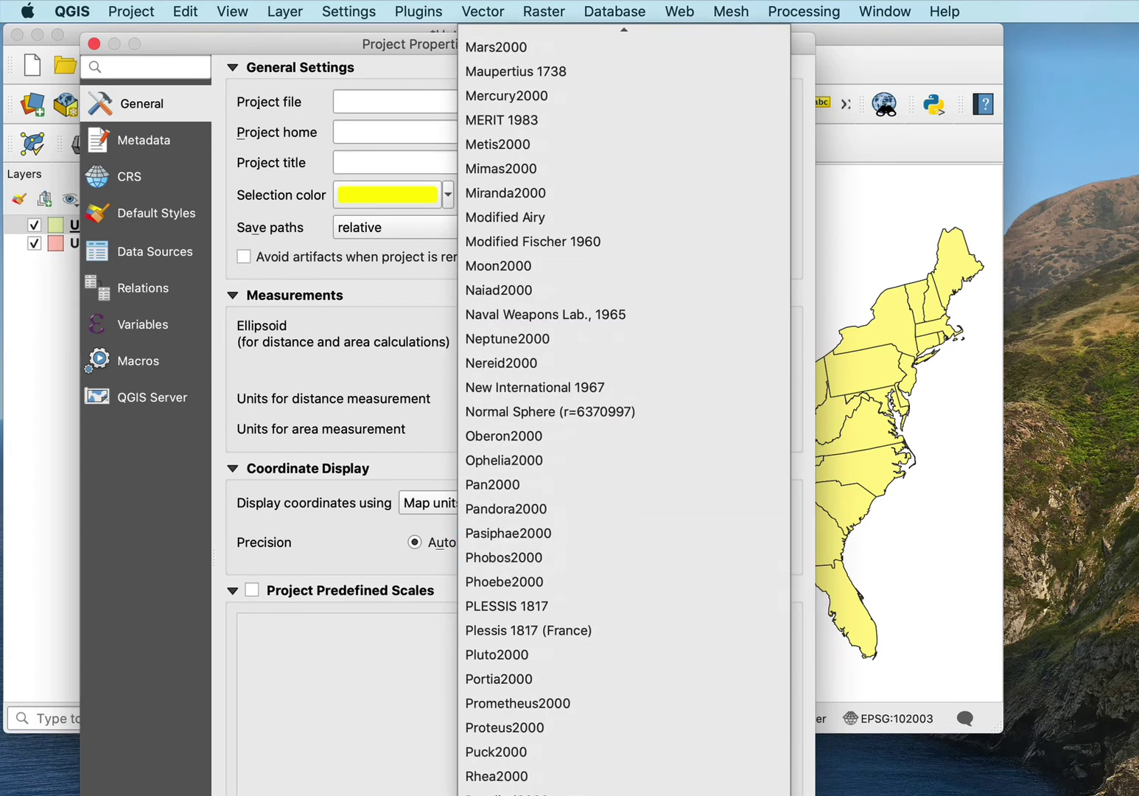
pyautogui.press('Return')
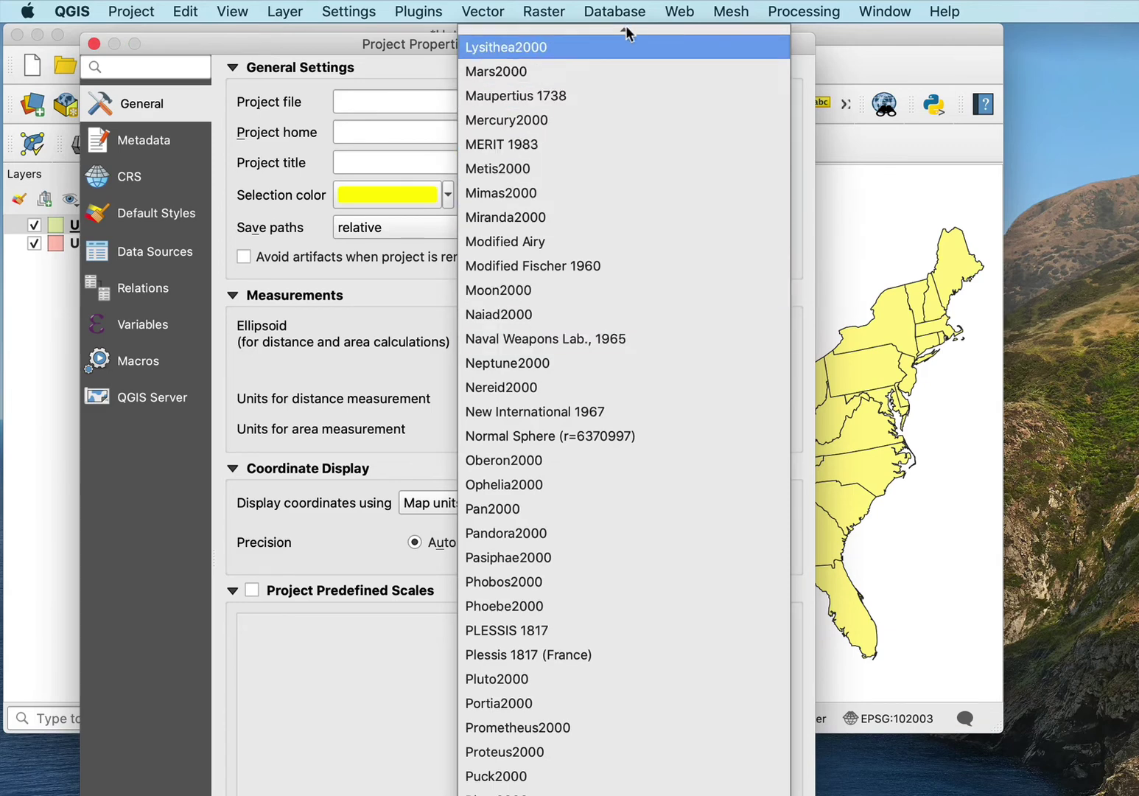
pyautogui.moveTo(625, 31)
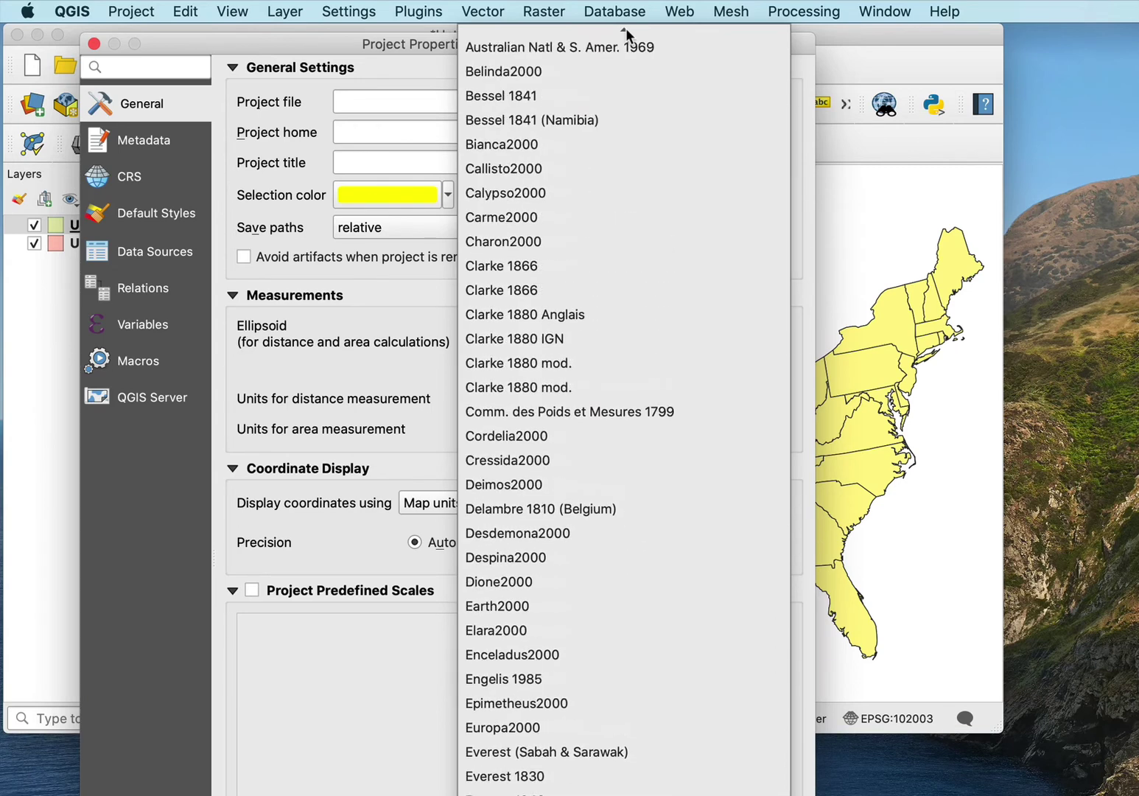
pyautogui.press('Escape')
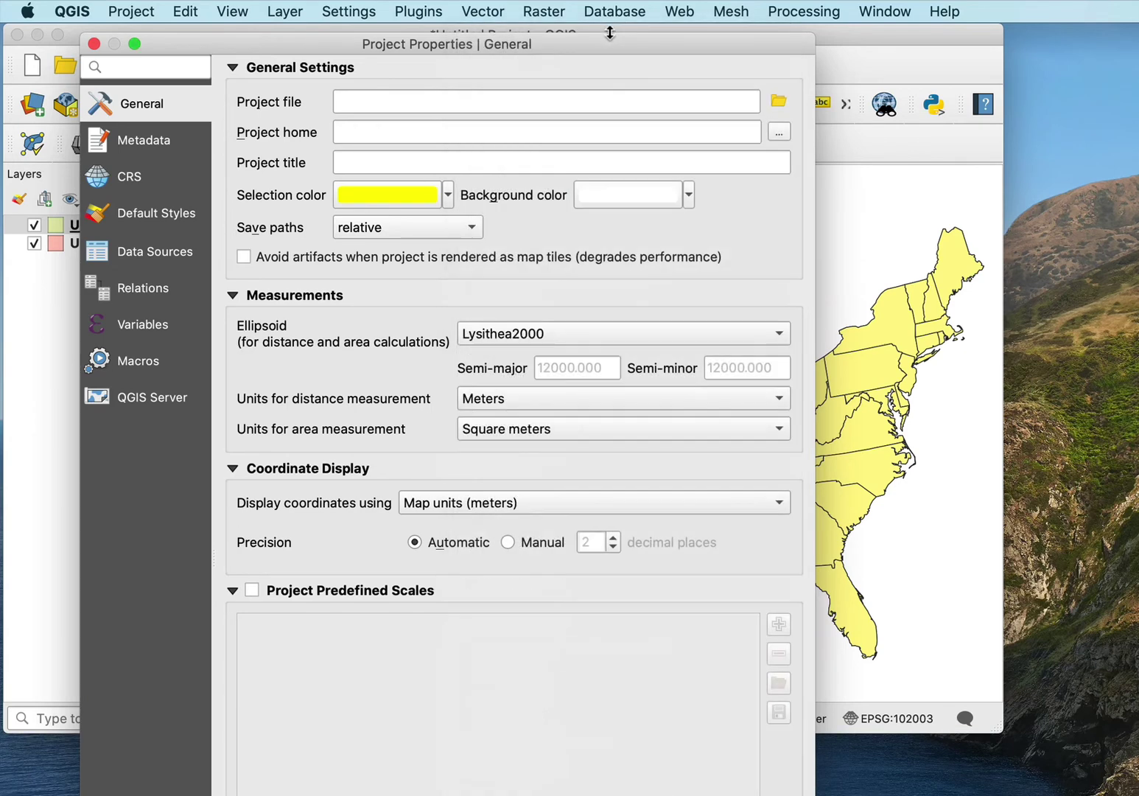
# Set the measurement ellipsoid back to None / Planimetric and close Project Properties
pyautogui.click(784, 339)
pyautogui.scroll(10, 681, 244)
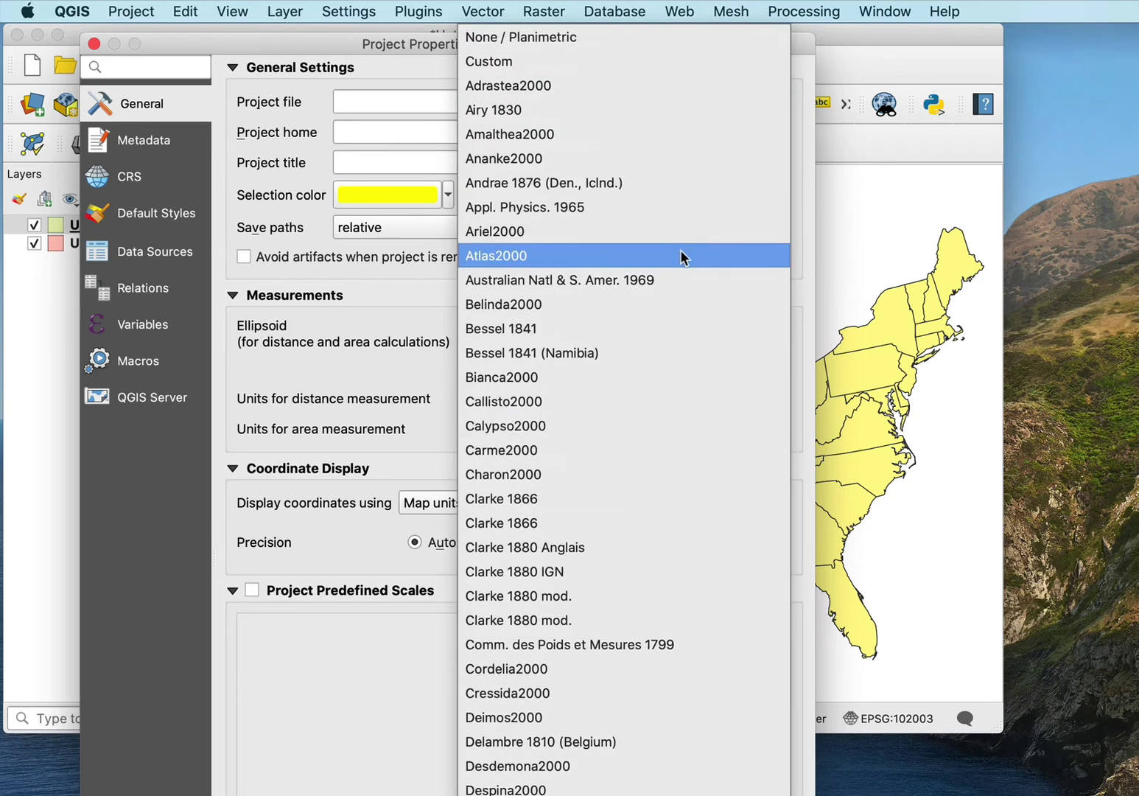
pyautogui.click(560, 37)
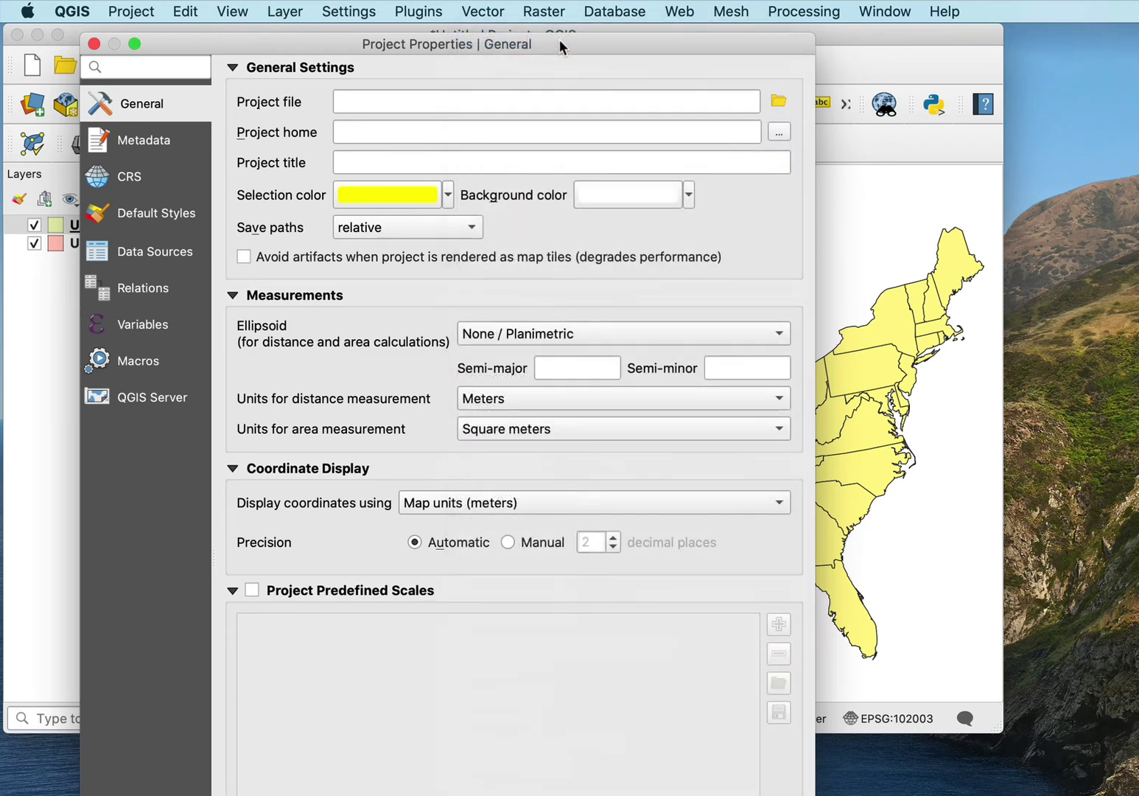
pyautogui.click(778, 332)
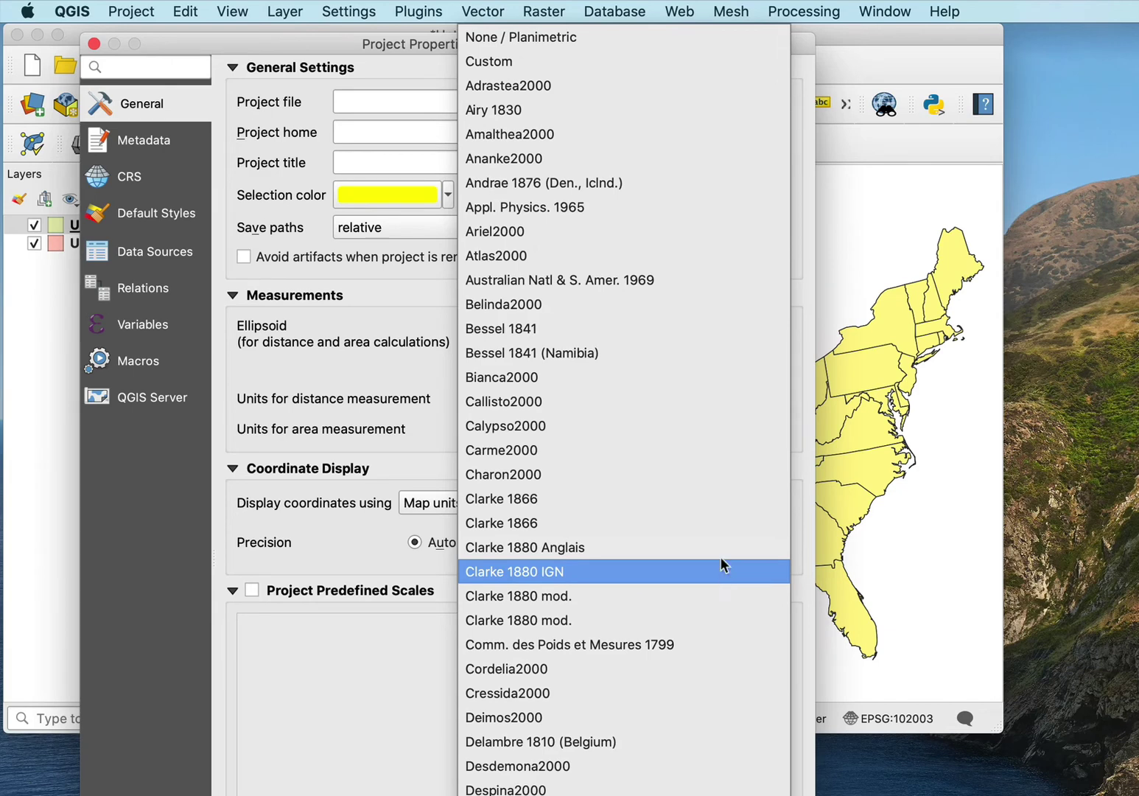
pyautogui.click(568, 44)
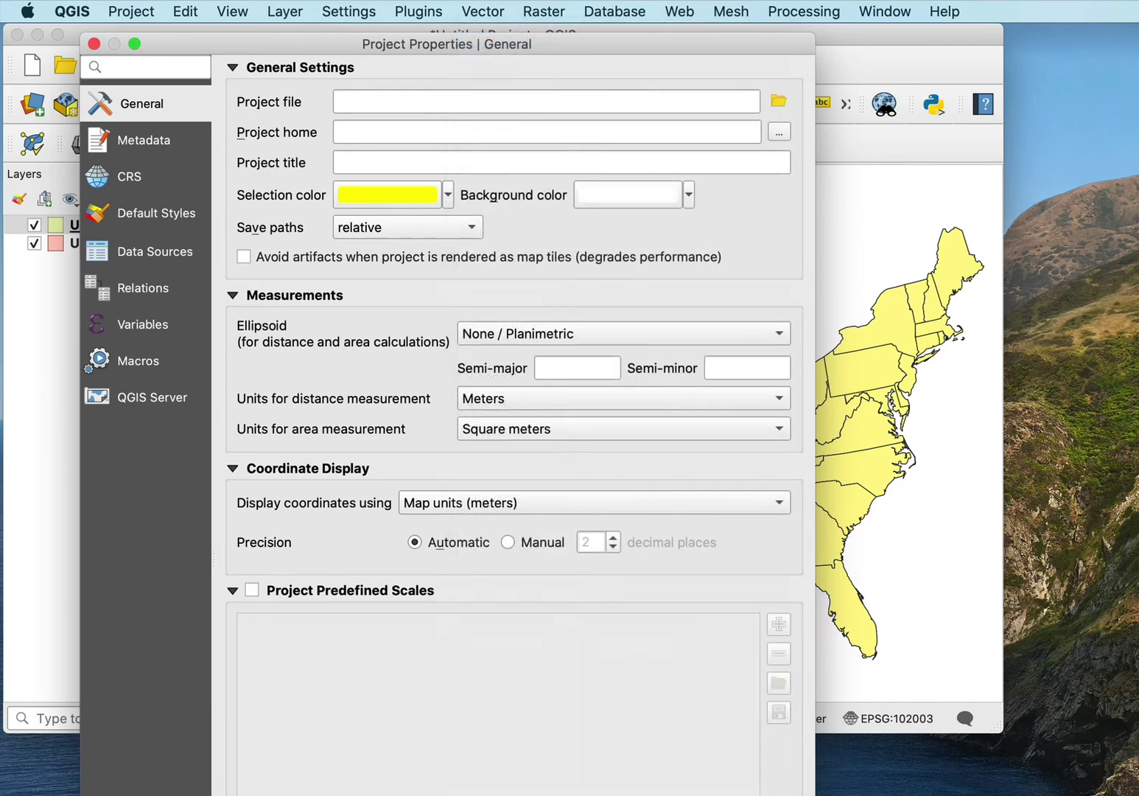
pyautogui.press('Return')
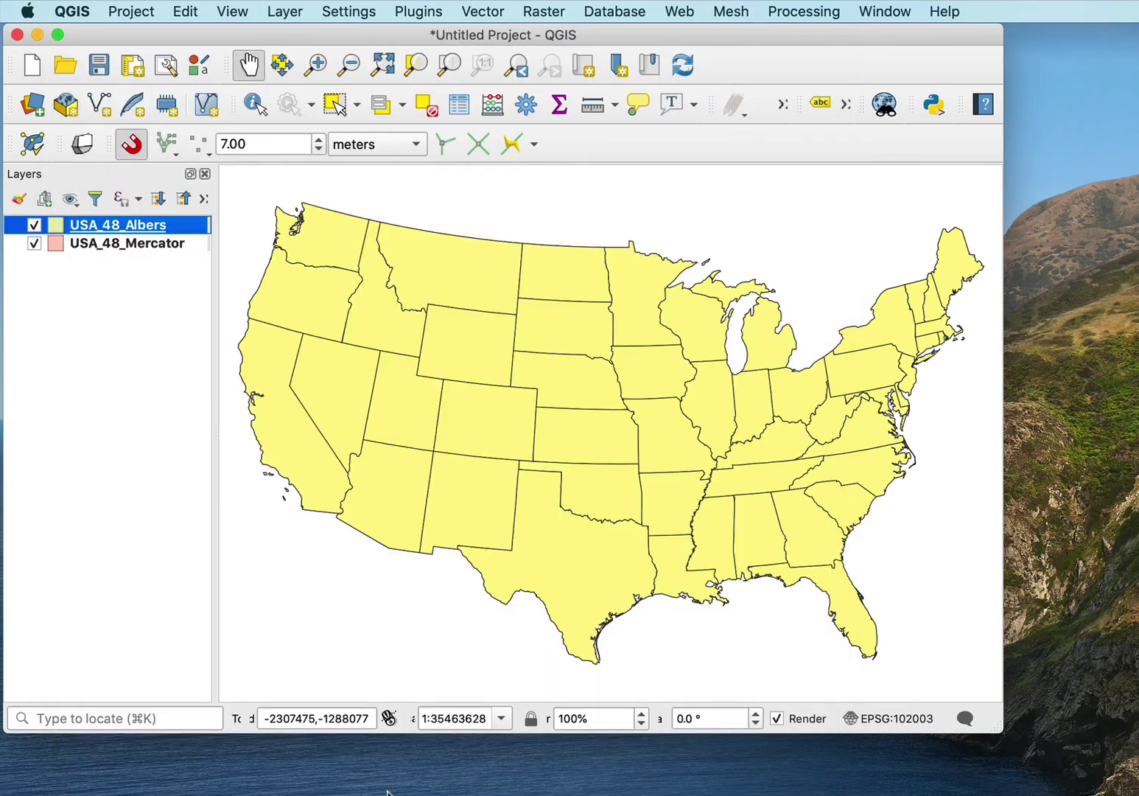
# Open the USA_48_Albers attribute table, move it into full view, and turn on editing
pyautogui.rightClick(140, 225)
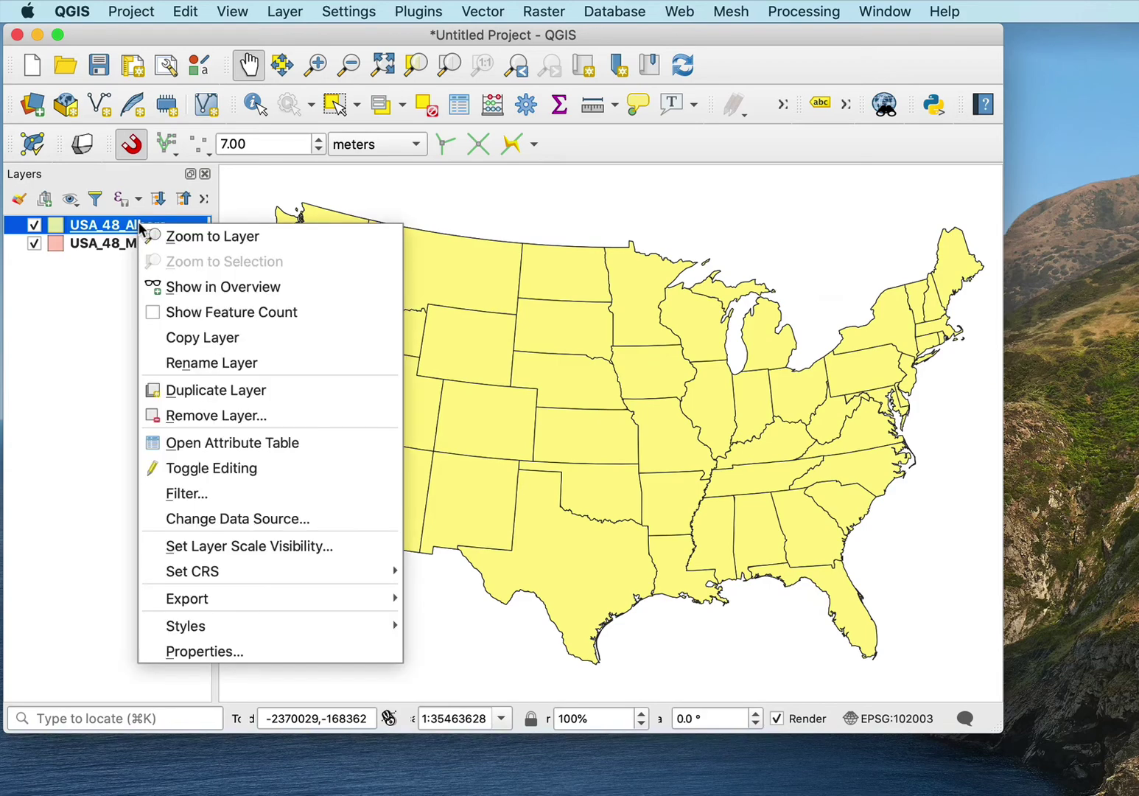
pyautogui.click(210, 443)
pyautogui.moveTo(644, 121); pyautogui.dragTo(587, 41)
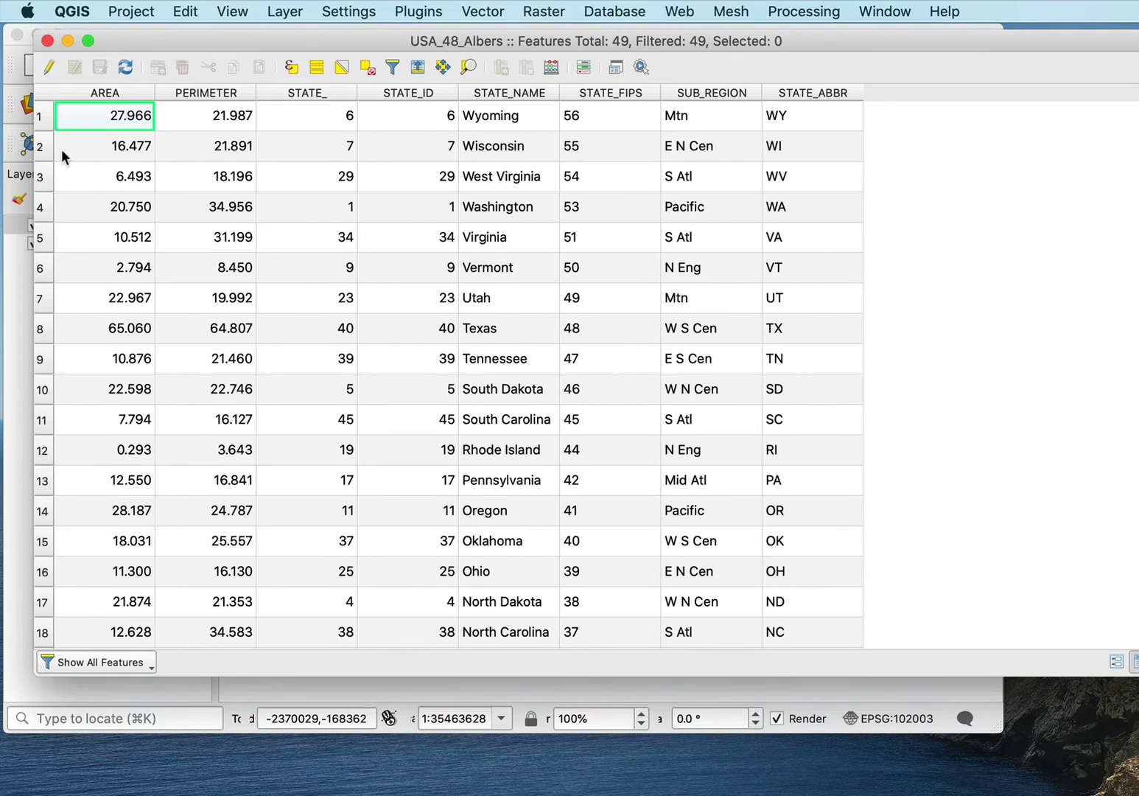
pyautogui.click(50, 68)
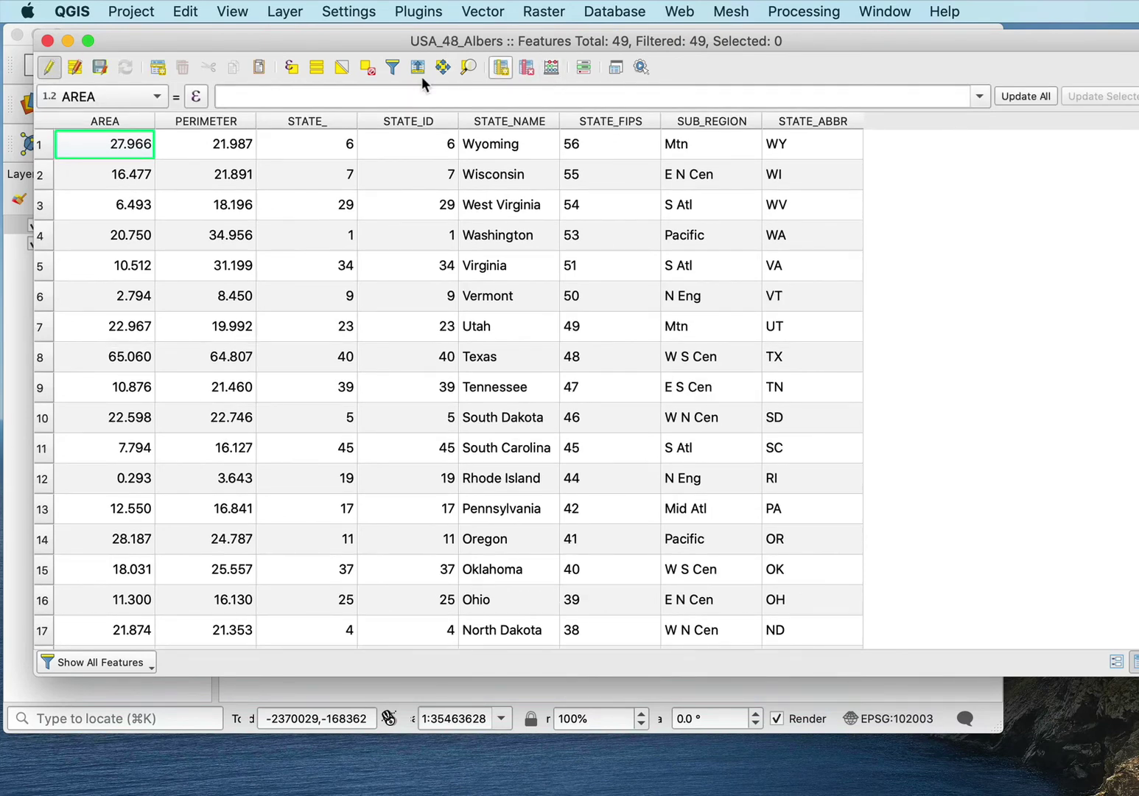
# In the Field Calculator, define a new decimal field AreaAlbpla with length 16 and precision 4
pyautogui.click(551, 69)
pyautogui.moveTo(537, 44); pyautogui.dragTo(359, 43)
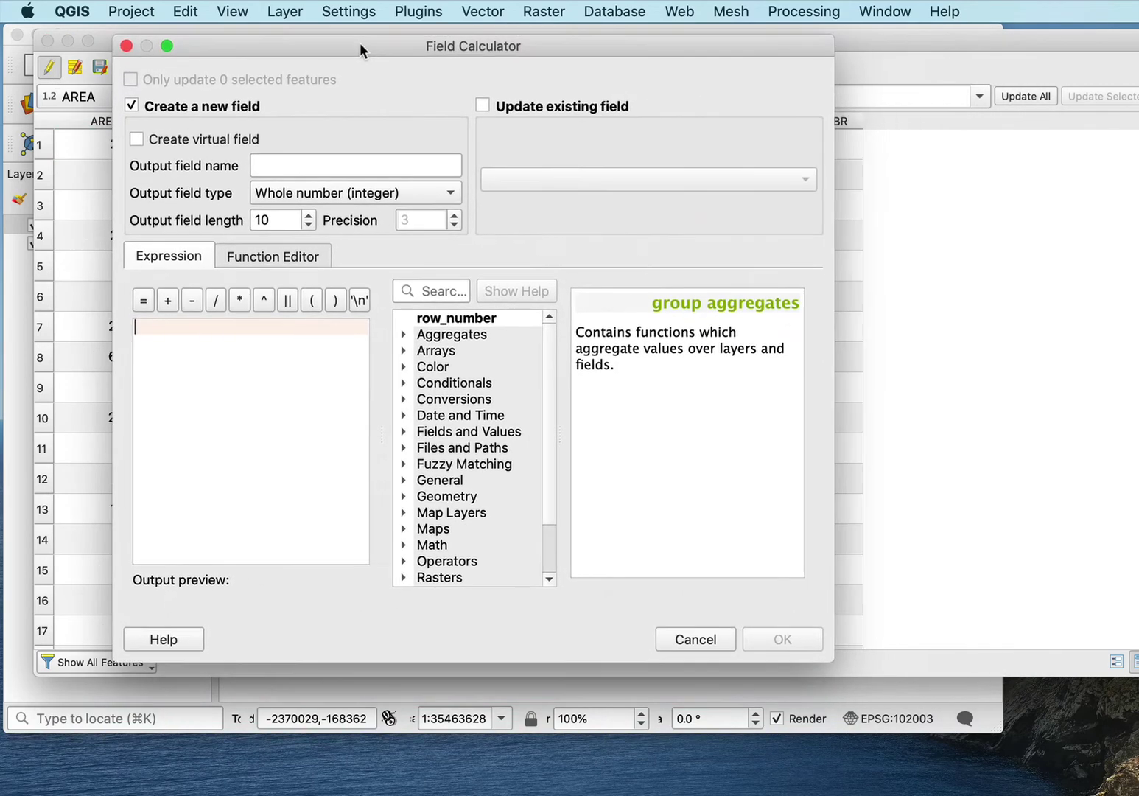
pyautogui.click(313, 164)
pyautogui.write('AreaAl')
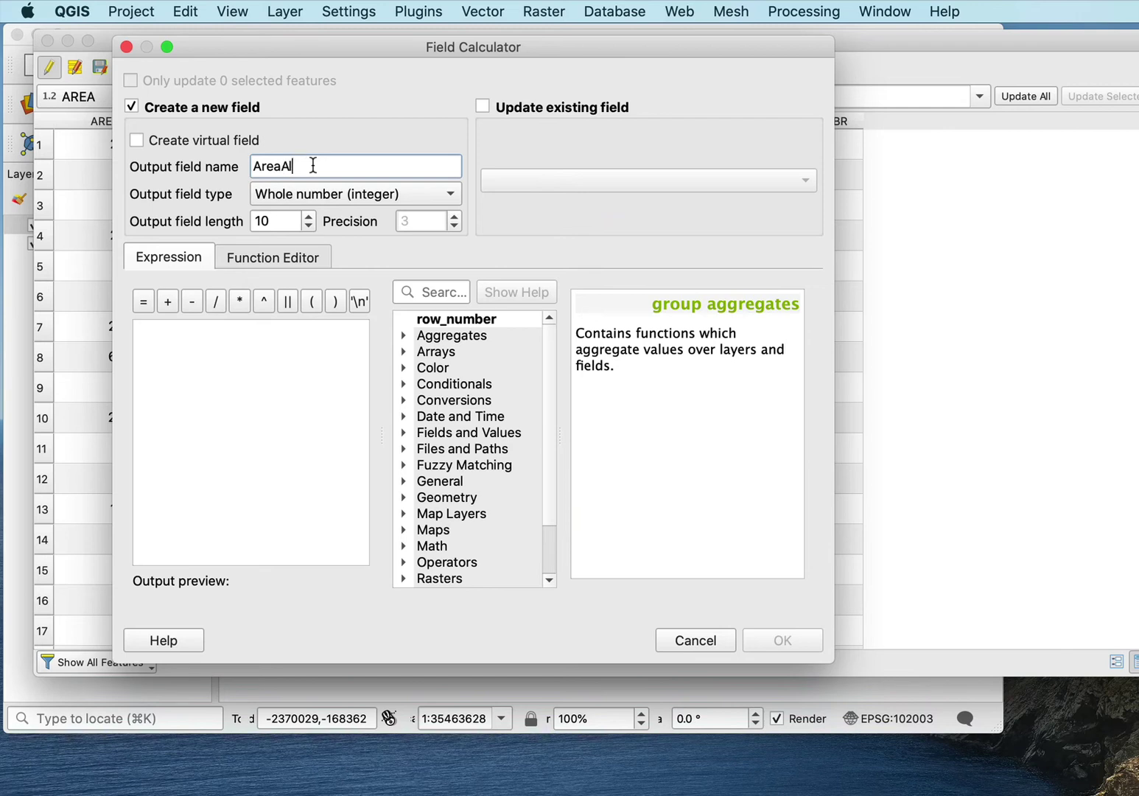
pyautogui.write('bpla')
pyautogui.click(425, 194)
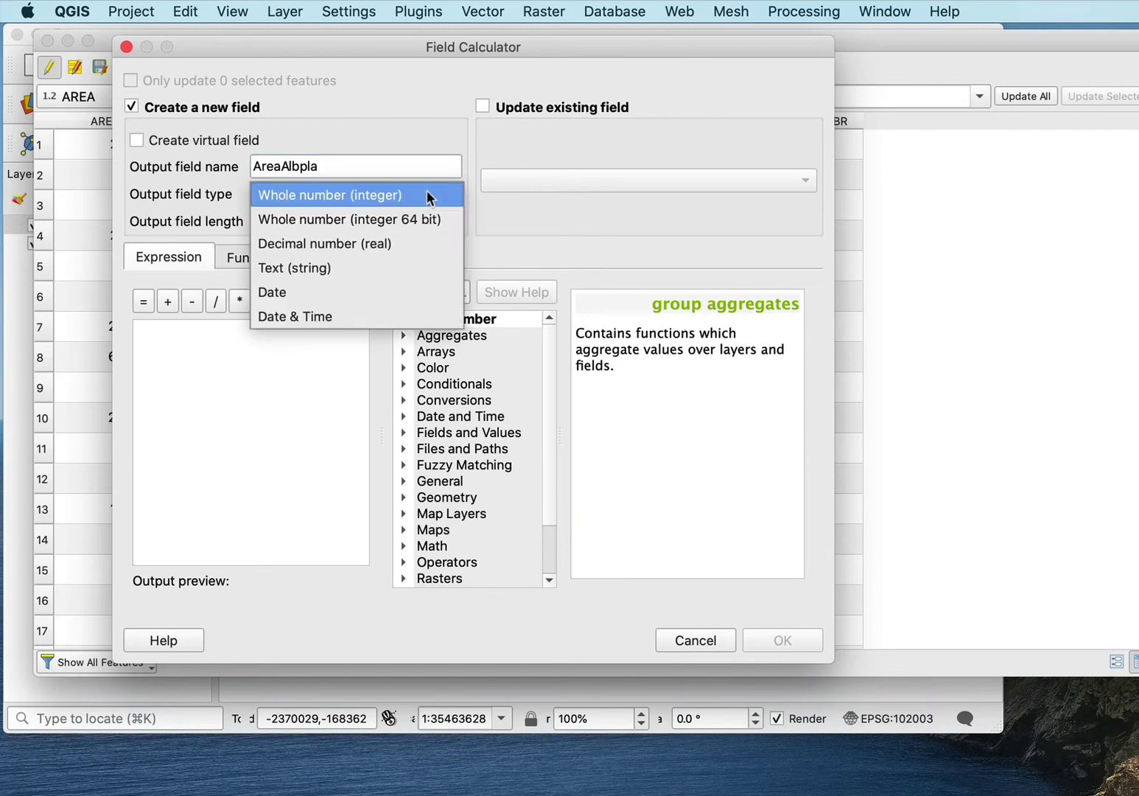
pyautogui.click(399, 243)
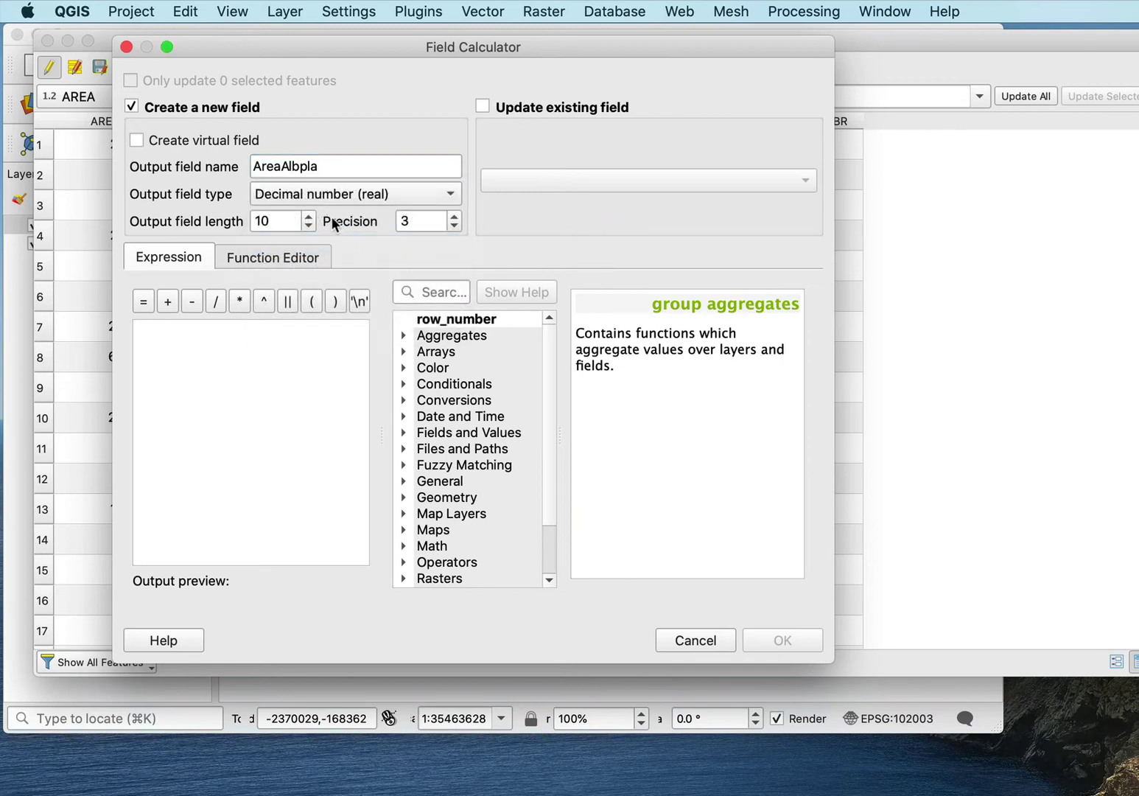
pyautogui.click(309, 216)
pyautogui.click(309, 216)
pyautogui.click(309, 216)
pyautogui.click(308, 216)
pyautogui.click(309, 216)
pyautogui.click(308, 216)
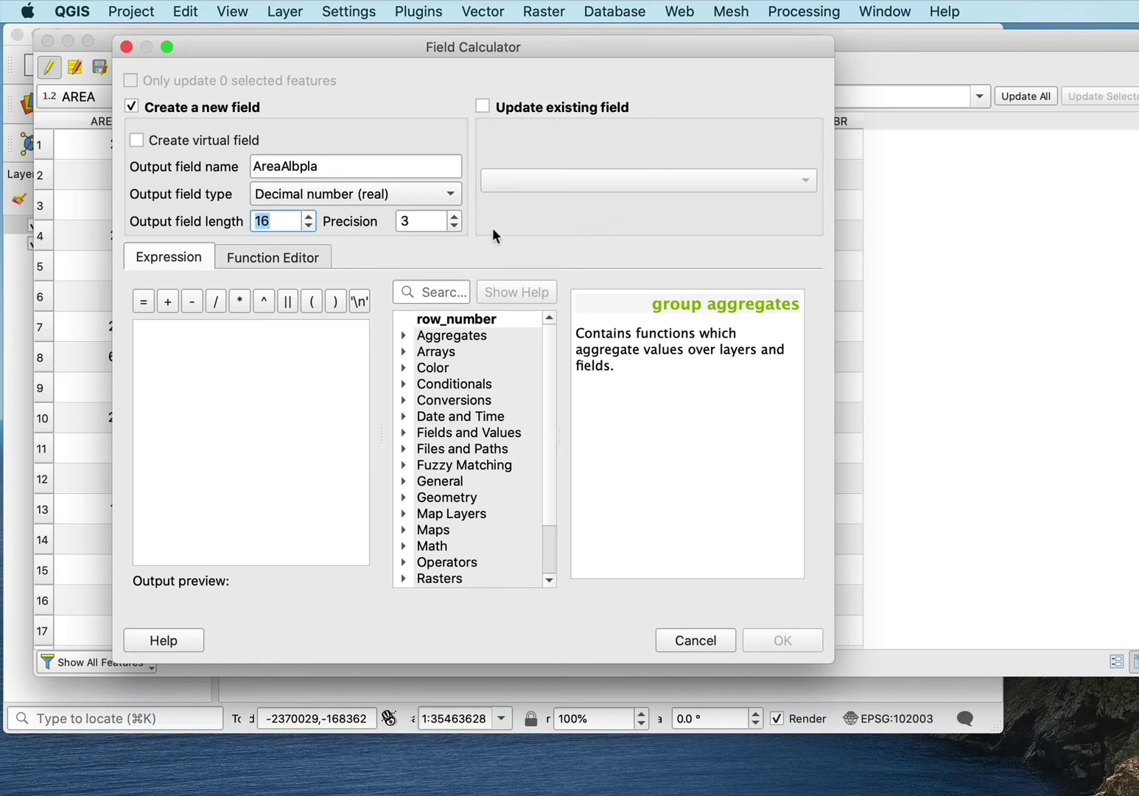
pyautogui.click(455, 217)
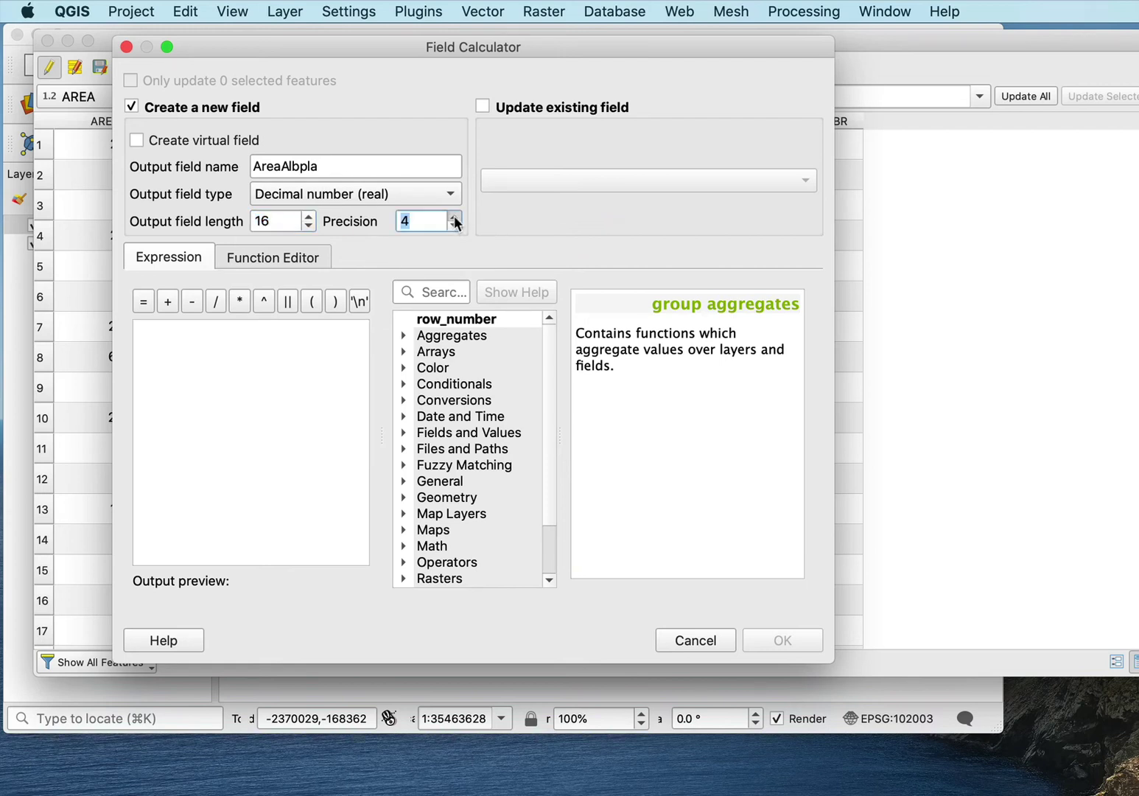
# Fill AreaAlbpla with the expression $area /1000000 to get km² areas
pyautogui.click(403, 500)
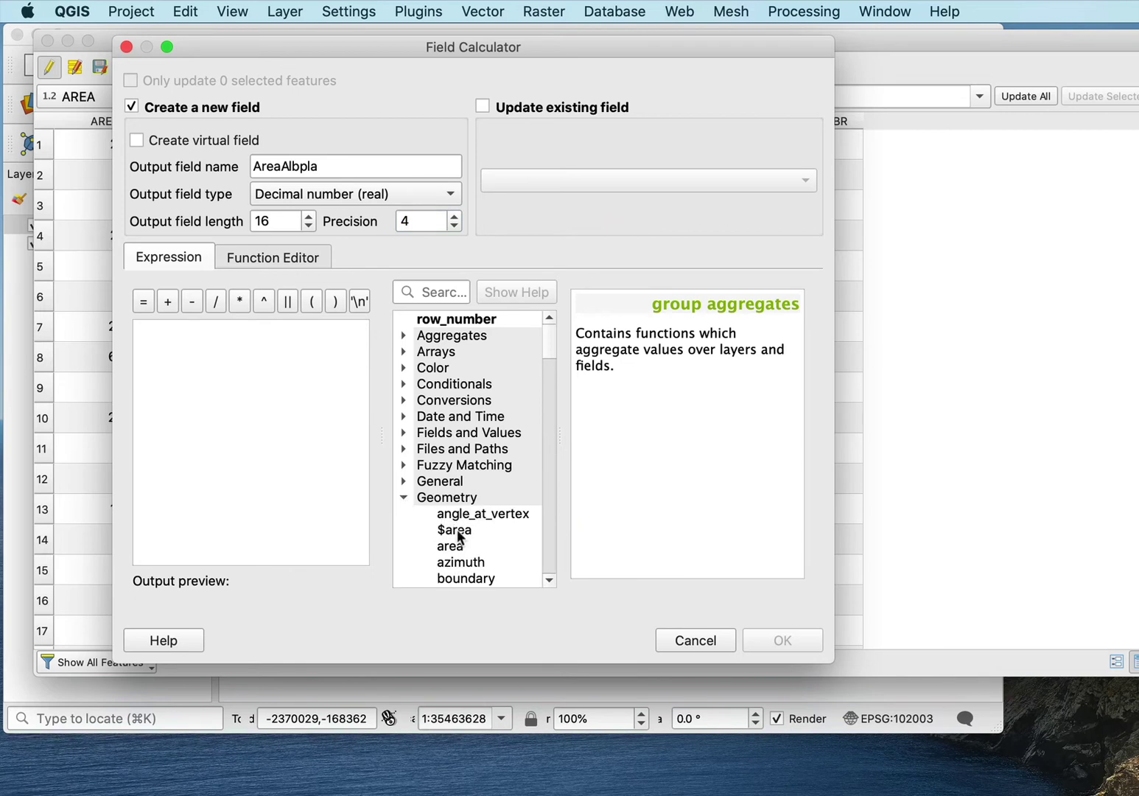
pyautogui.click(457, 532)
pyautogui.doubleClick(457, 532)
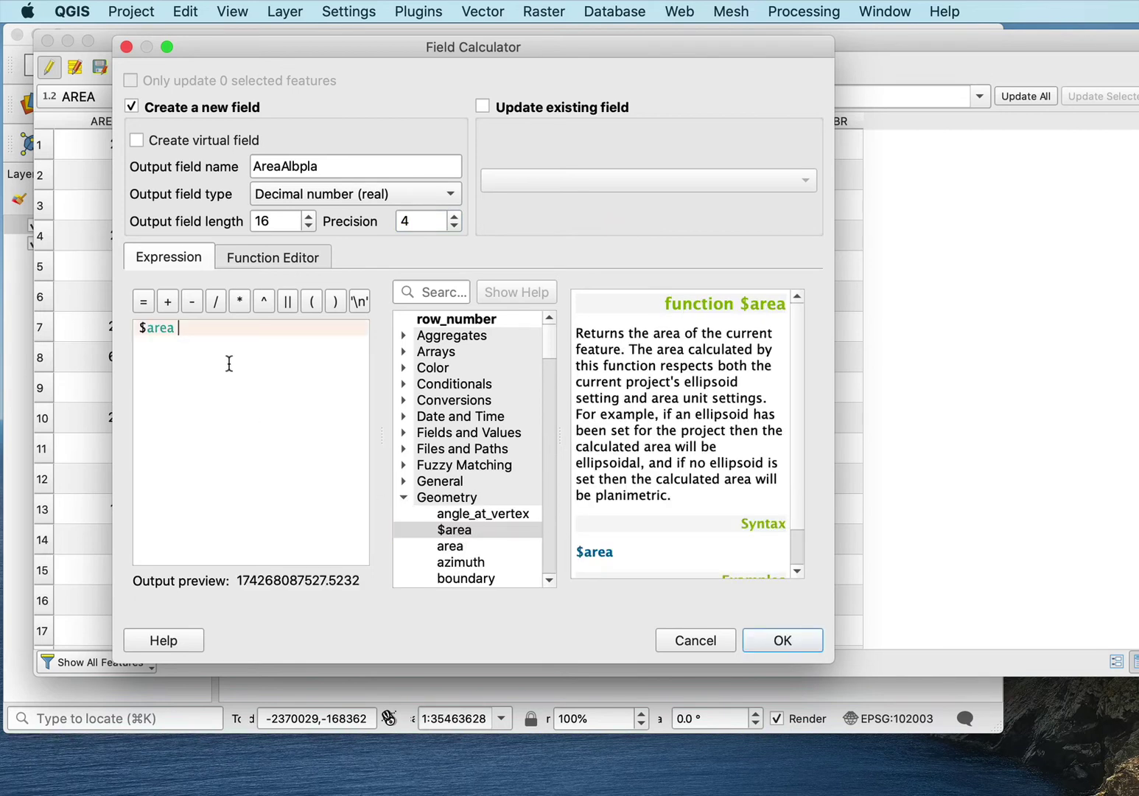
pyautogui.write('/1000000')
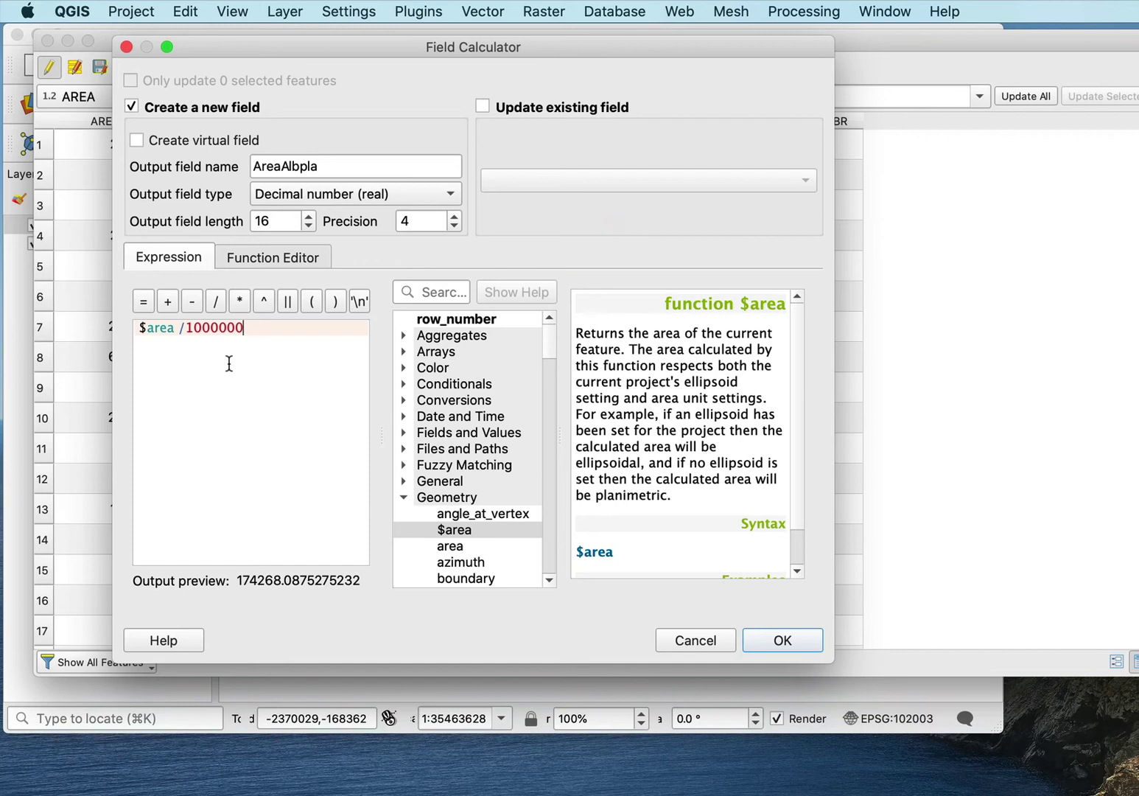
pyautogui.click(787, 641)
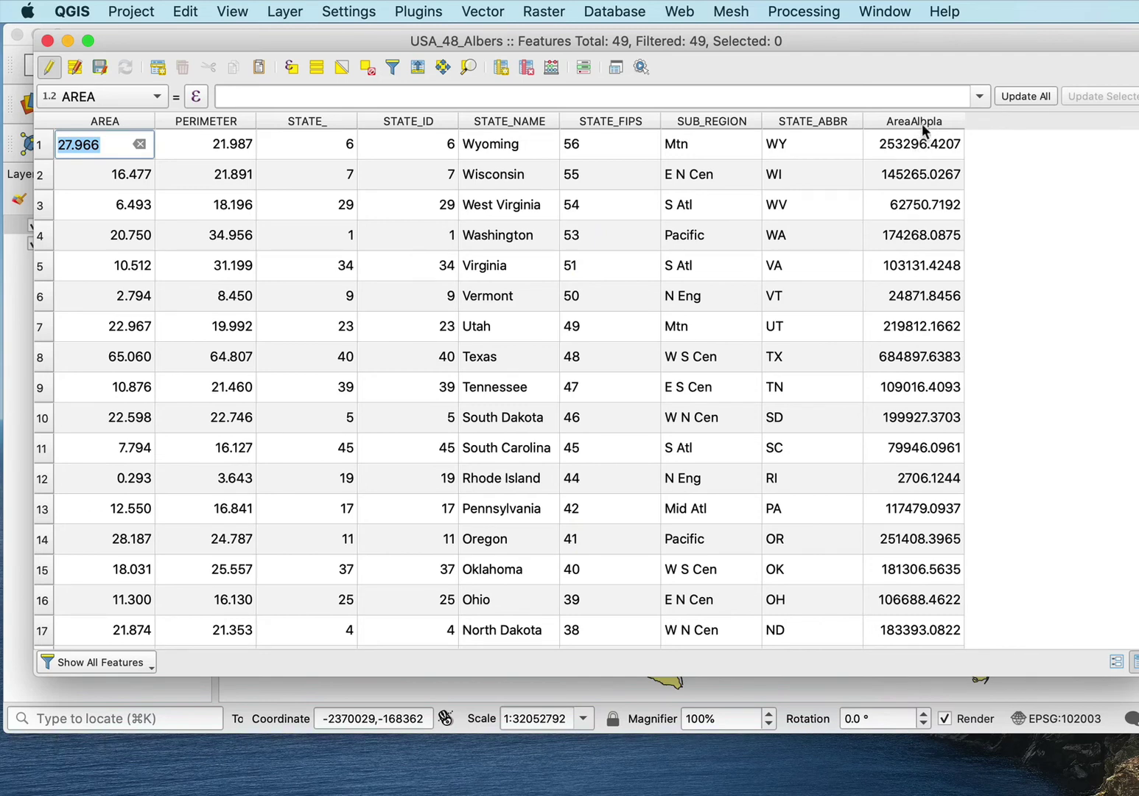
# Sort the Albers table by STATE_NAME, save the edits, and move the table aside
pyautogui.click(495, 121)
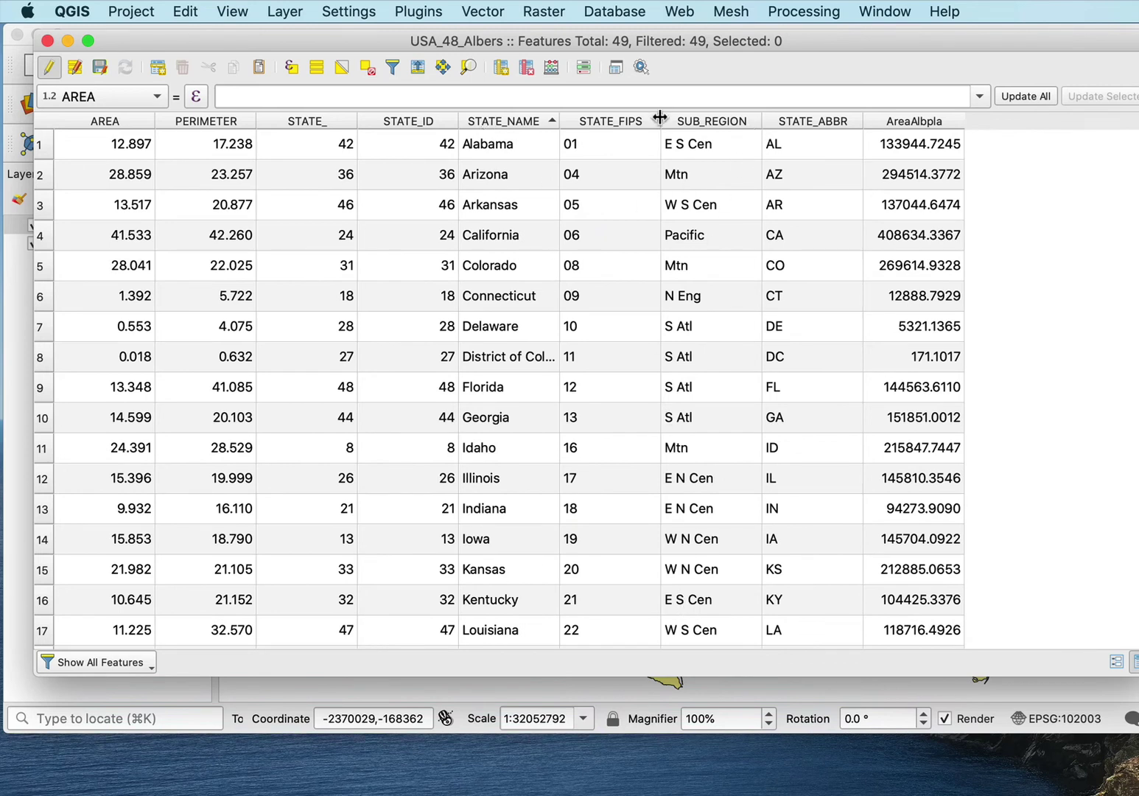
pyautogui.click(48, 69)
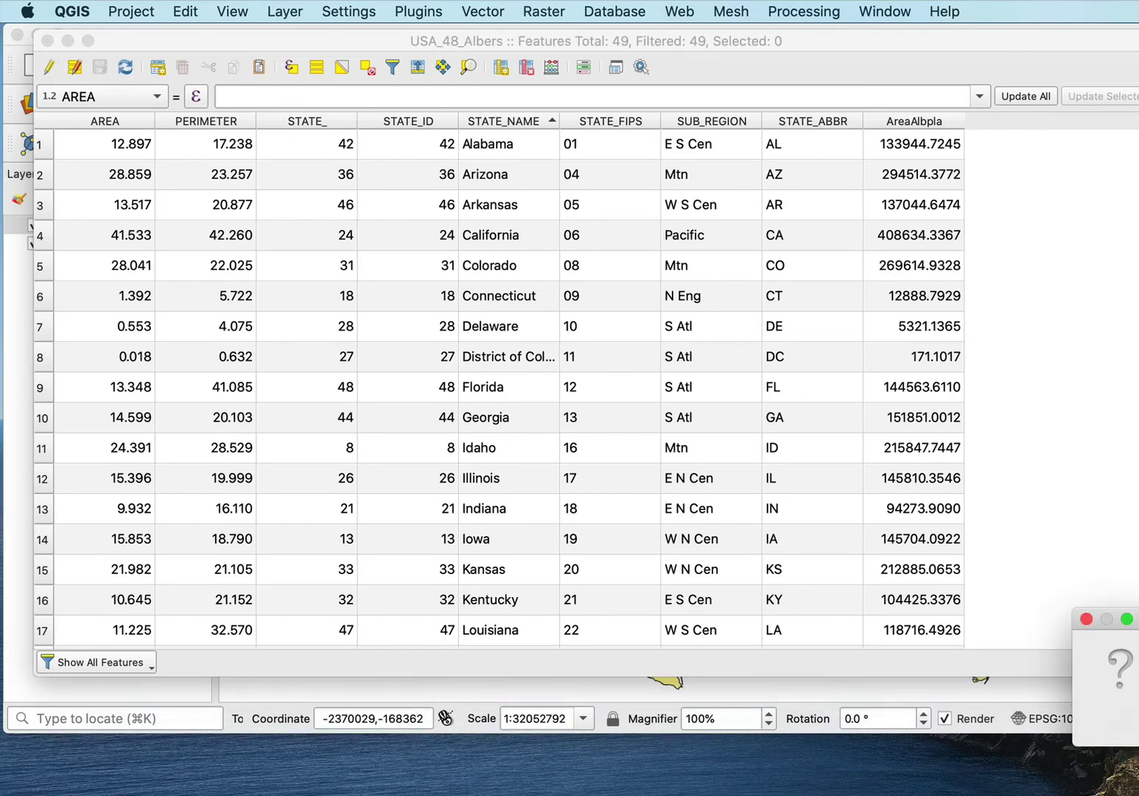
pyautogui.click(1025, 537)
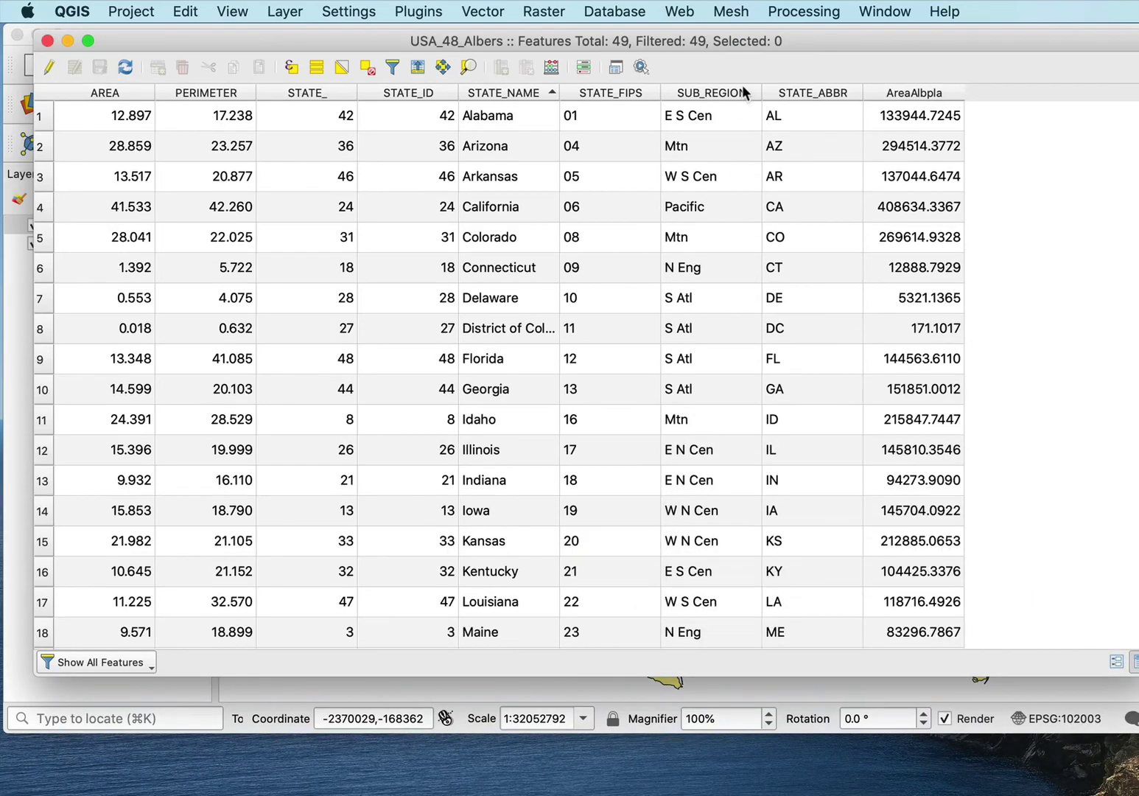
pyautogui.moveTo(716, 38); pyautogui.dragTo(817, 736)
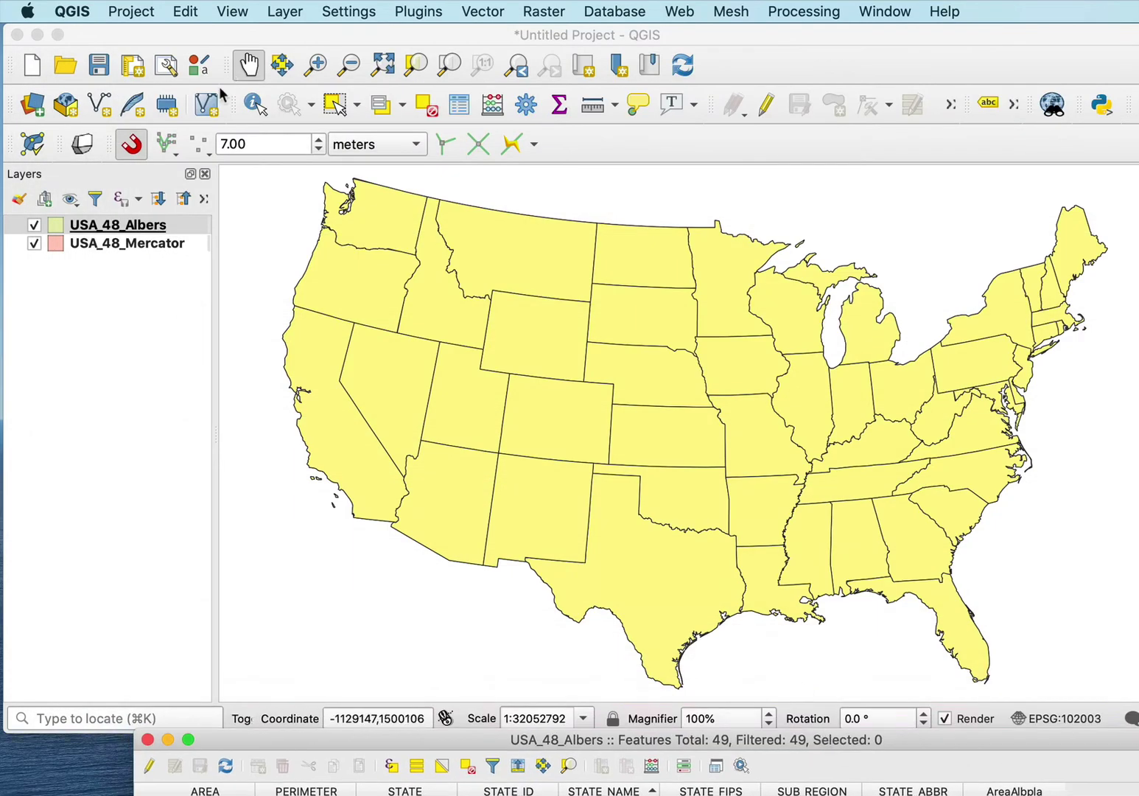
# Open the USA_48_Mercator attribute table and switch that layer to editing mode
pyautogui.click(156, 244)
pyautogui.rightClick(155, 244)
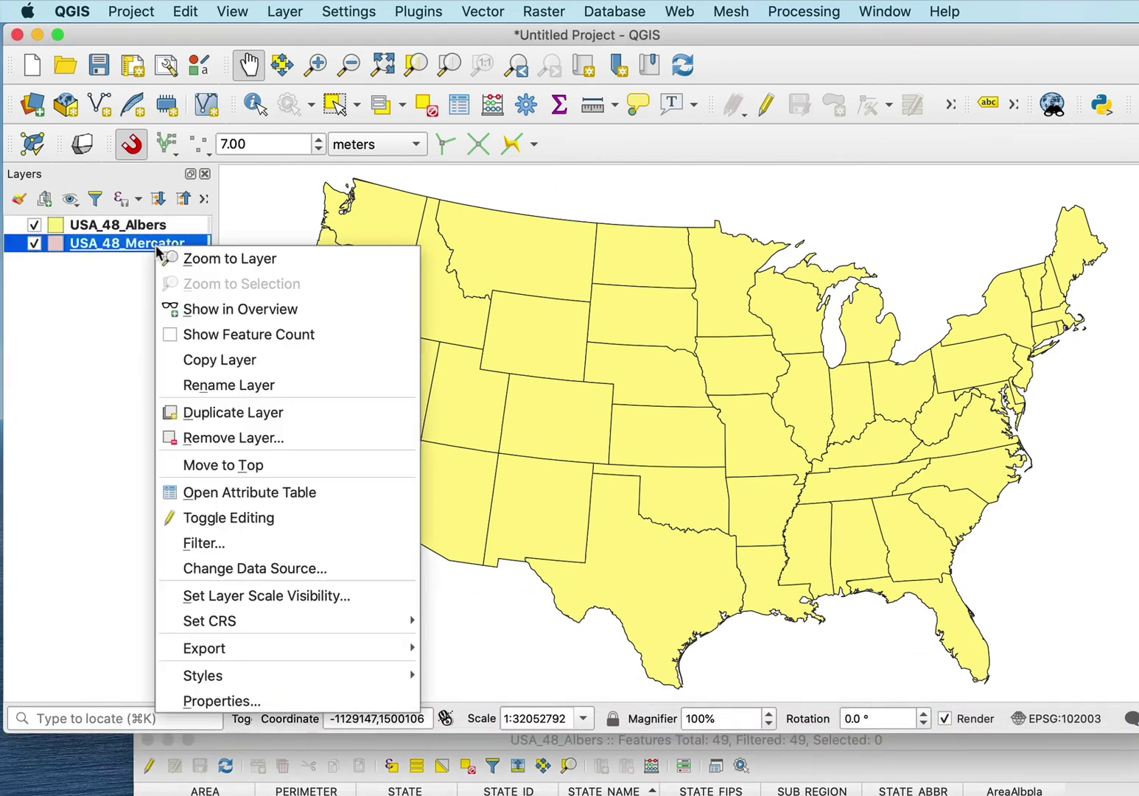
pyautogui.click(201, 494)
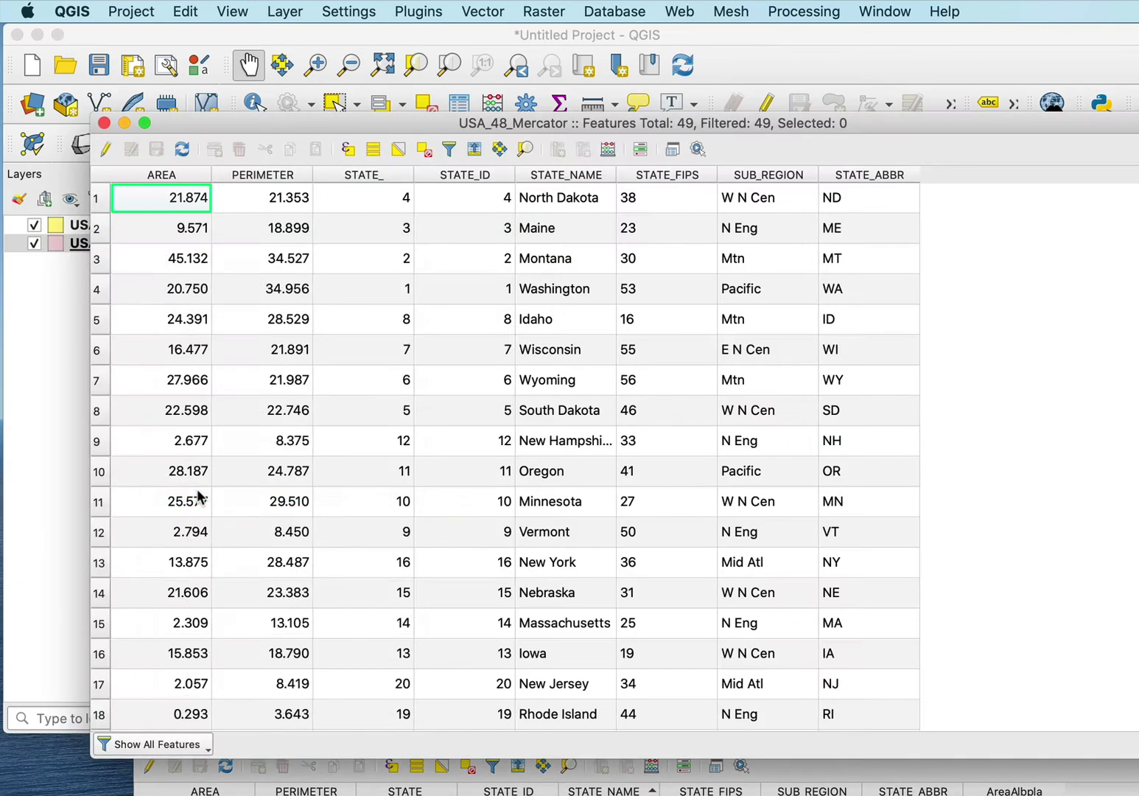
pyautogui.click(106, 149)
pyautogui.moveTo(251, 122); pyautogui.dragTo(228, 49)
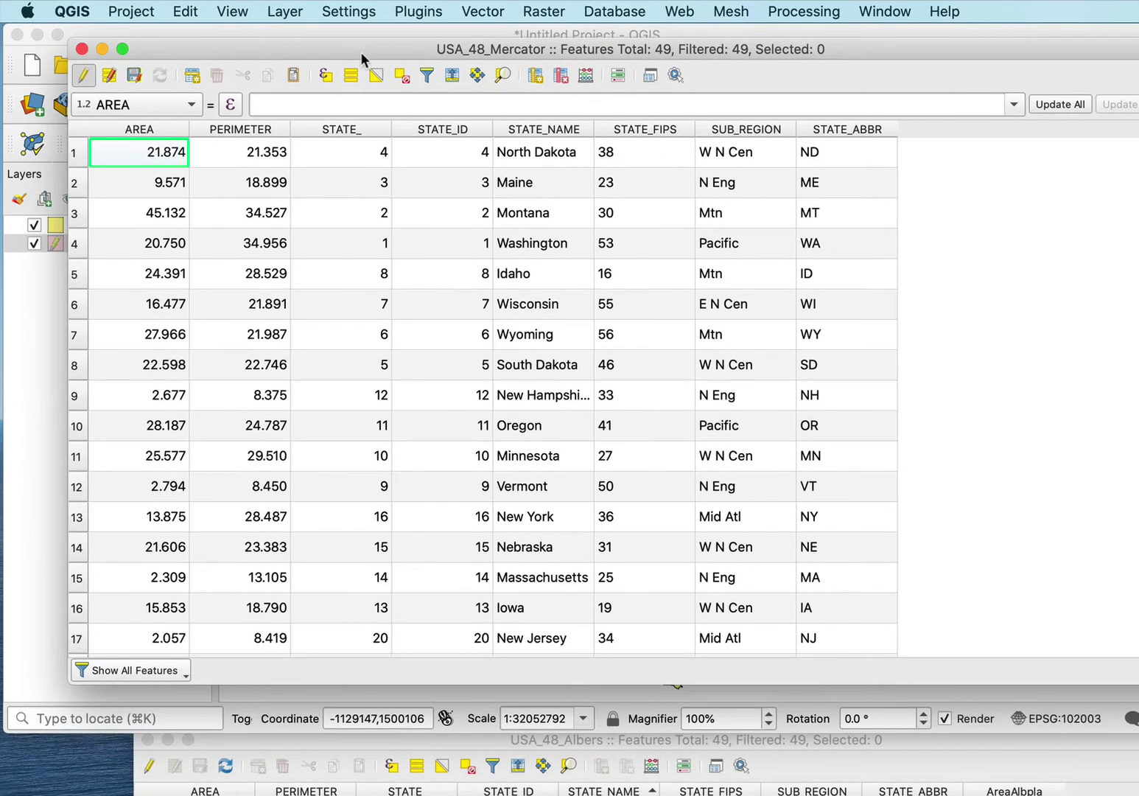
# In the Field Calculator, name a new decimal field AreaMecpla with length 16 and precision 4
pyautogui.click(587, 74)
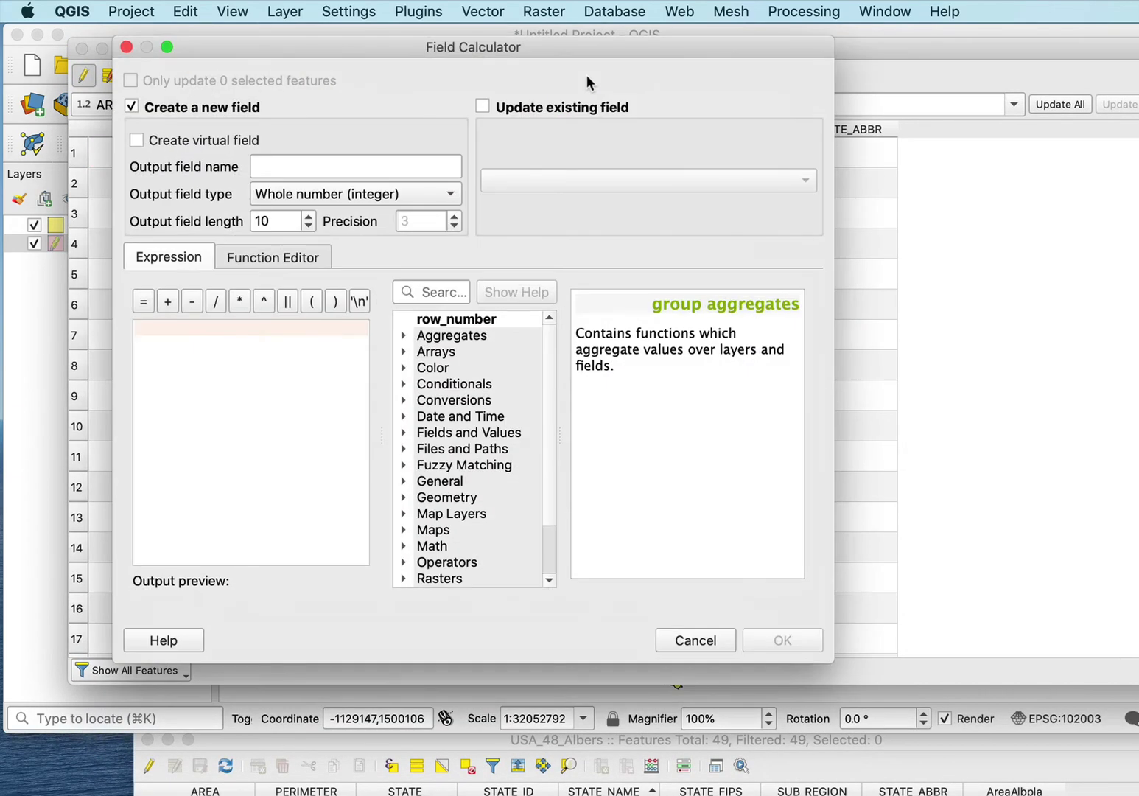
pyautogui.click(276, 169)
pyautogui.write('AreaMecpla')
pyautogui.click(451, 193)
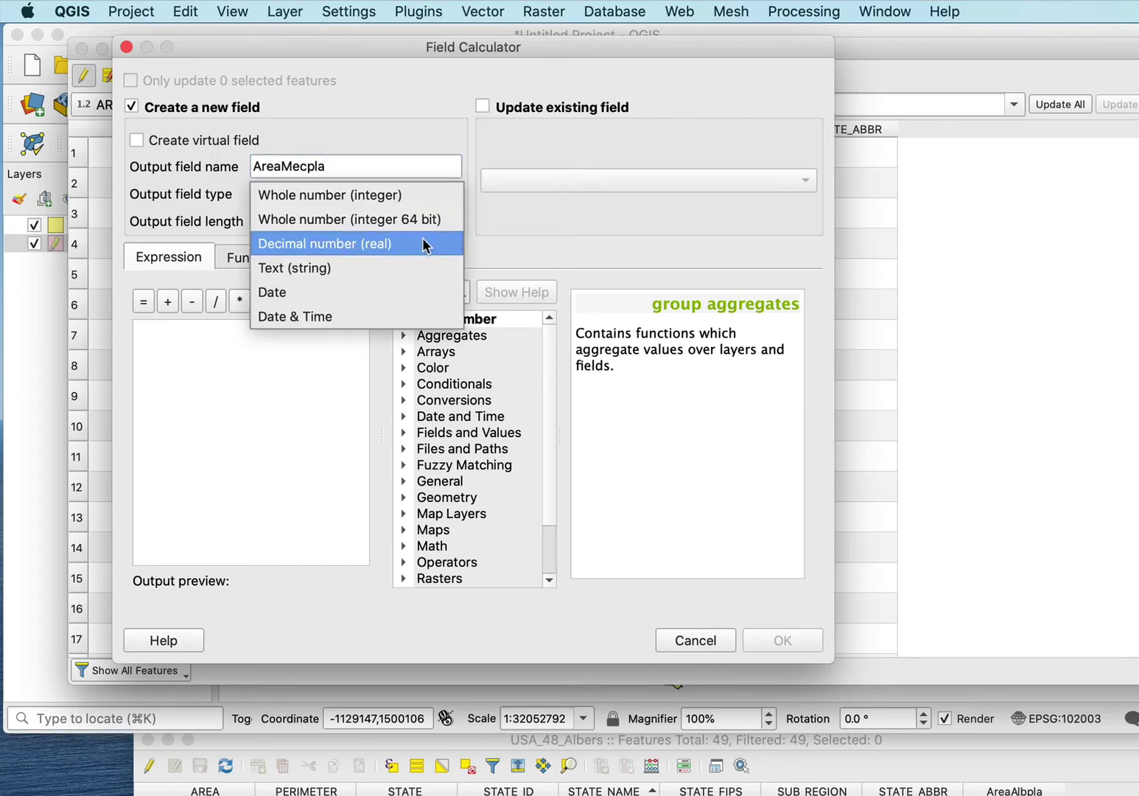
pyautogui.click(423, 244)
pyautogui.click(308, 215)
pyautogui.click(309, 215)
pyautogui.click(309, 216)
pyautogui.click(309, 215)
pyautogui.click(308, 215)
pyautogui.click(308, 216)
pyautogui.click(455, 216)
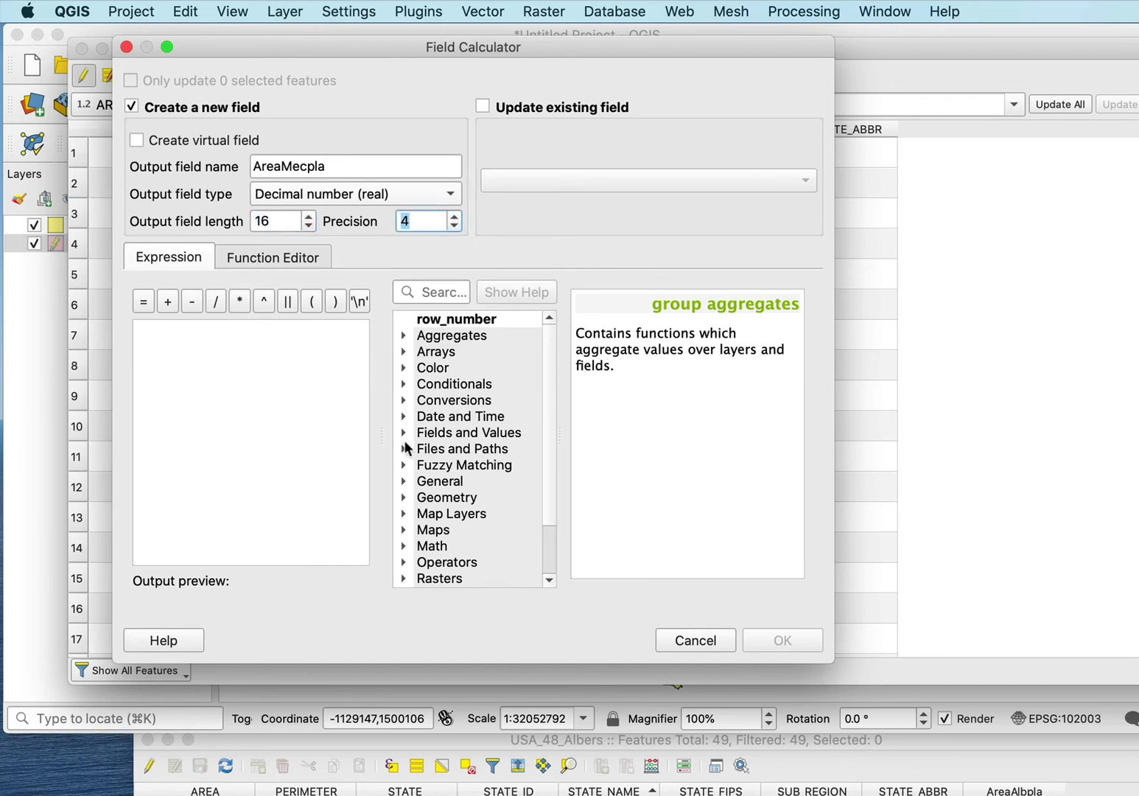
# Enter the expression $area /1000000 for the AreaMecpla field
pyautogui.click(402, 498)
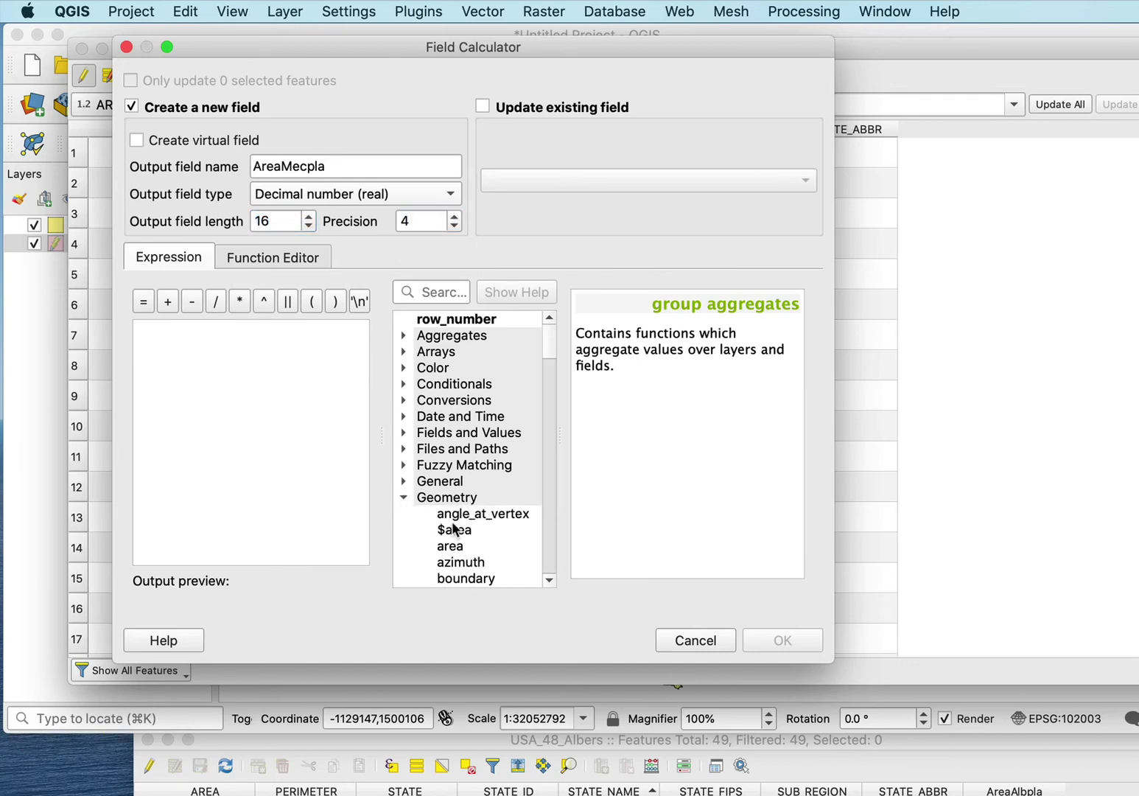
pyautogui.doubleClick(452, 529)
pyautogui.write('/1000000')
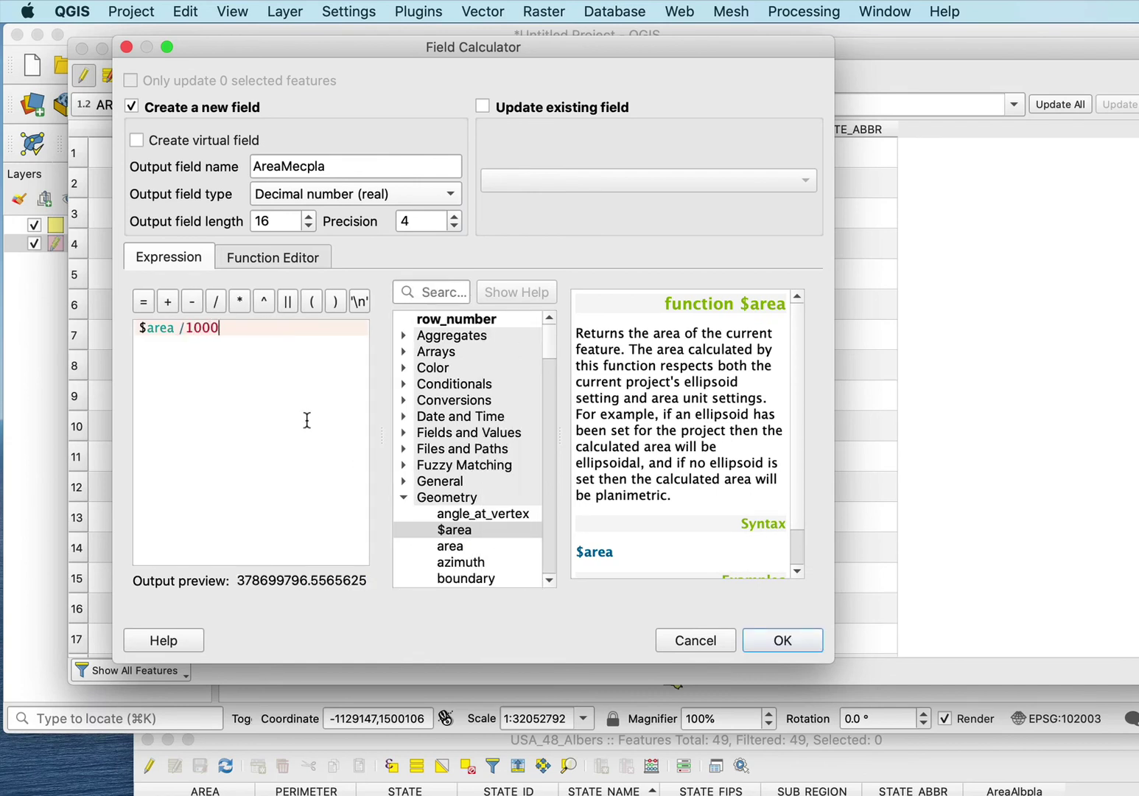
# Create AreaMecpla, sort the Mercator table by STATE_NAME, and position the Albers table beside it
pyautogui.click(781, 639)
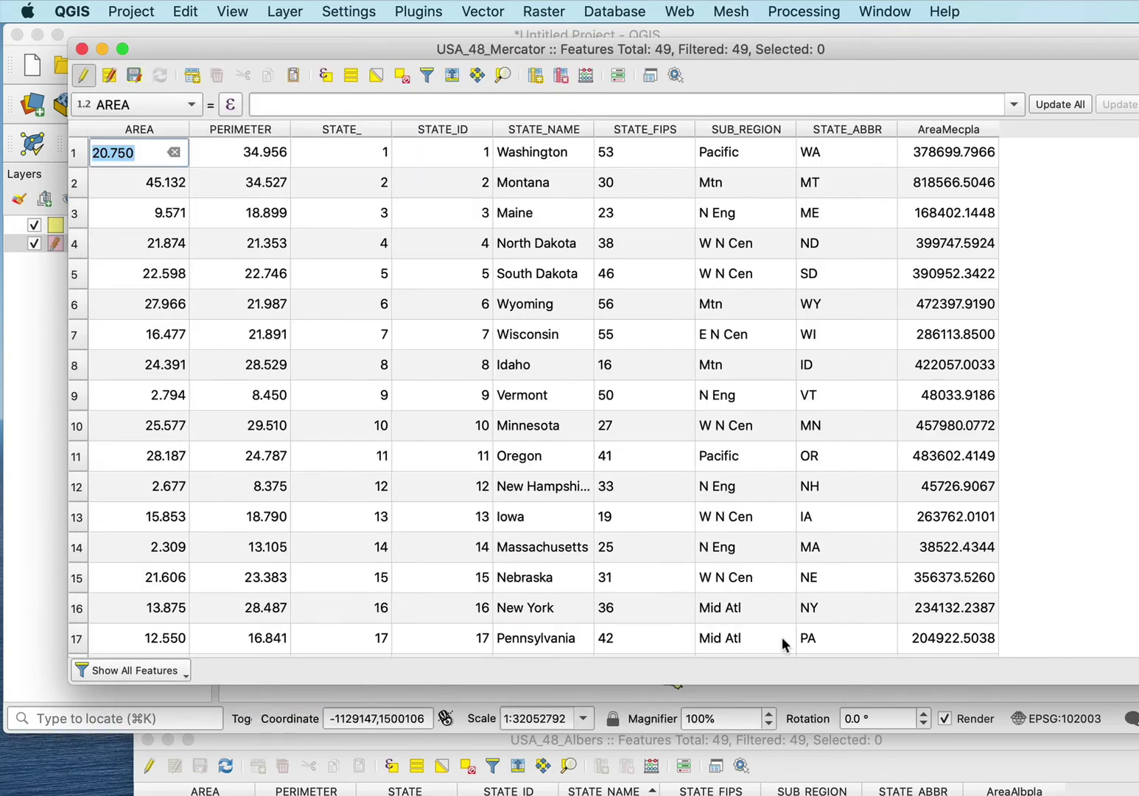
pyautogui.click(545, 129)
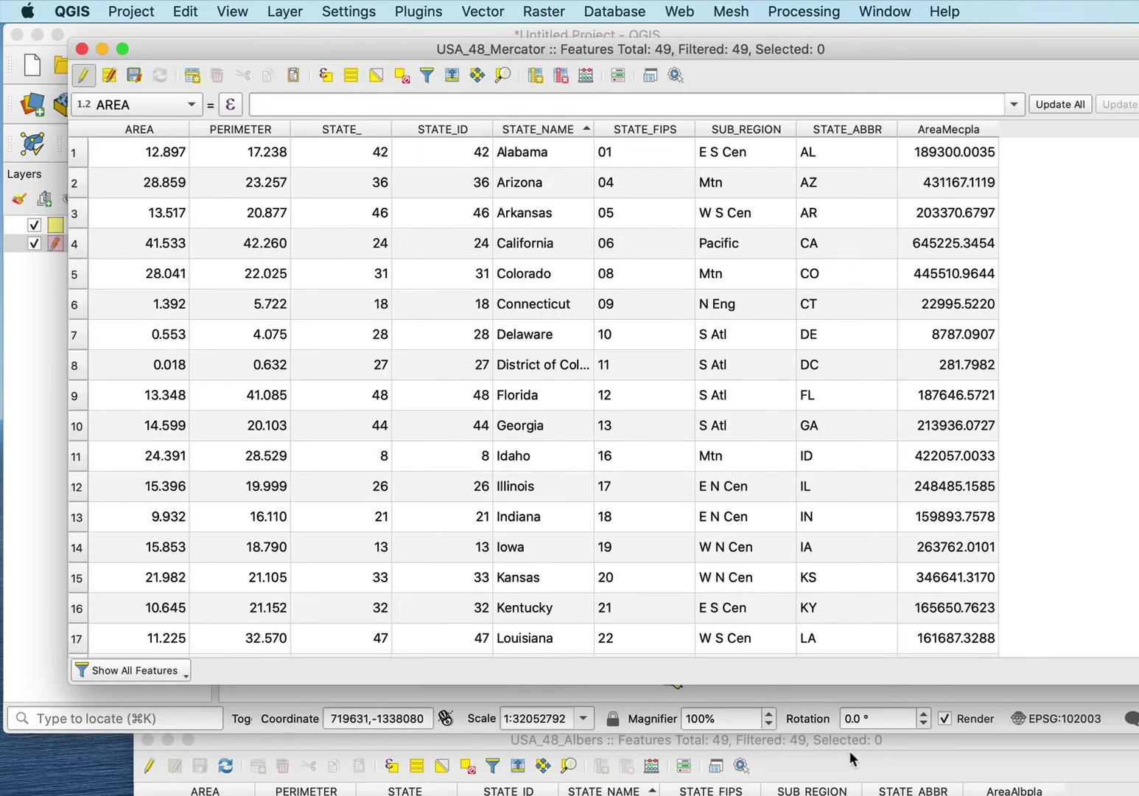
pyautogui.moveTo(976, 734); pyautogui.dragTo(607, 57)
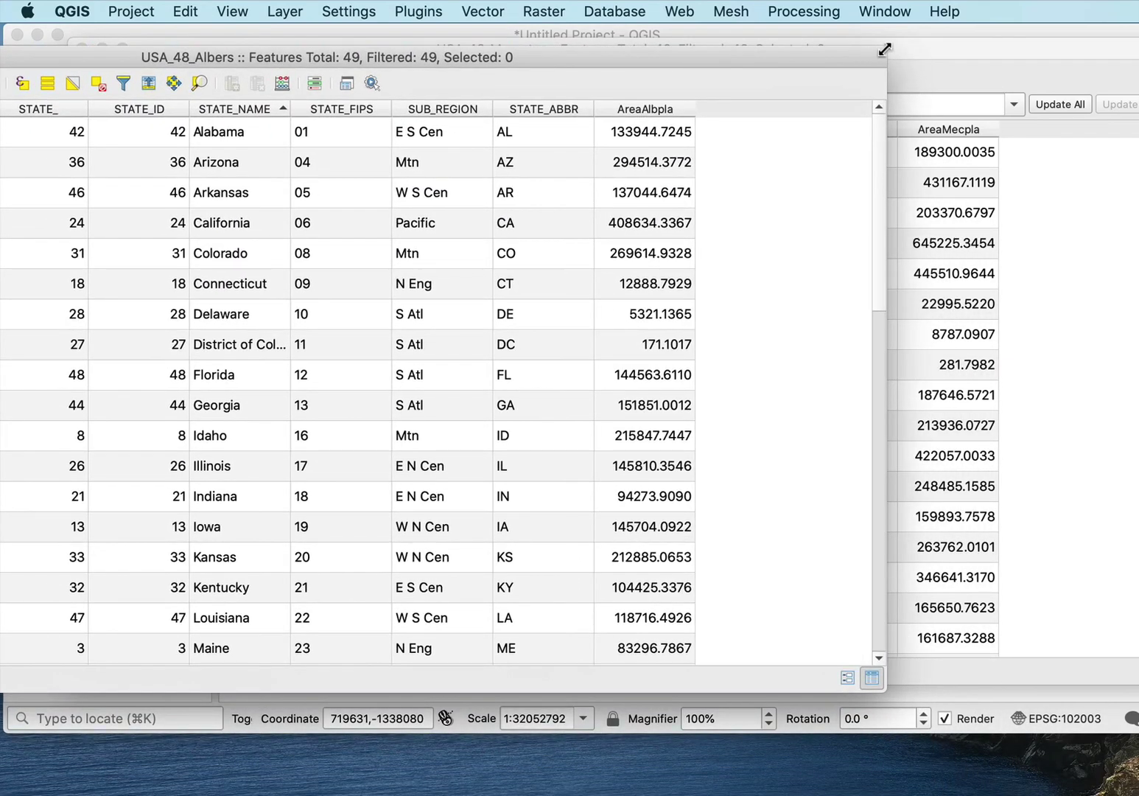
pyautogui.moveTo(885, 49); pyautogui.dragTo(709, 49)
pyautogui.moveTo(630, 63); pyautogui.dragTo(801, 88)
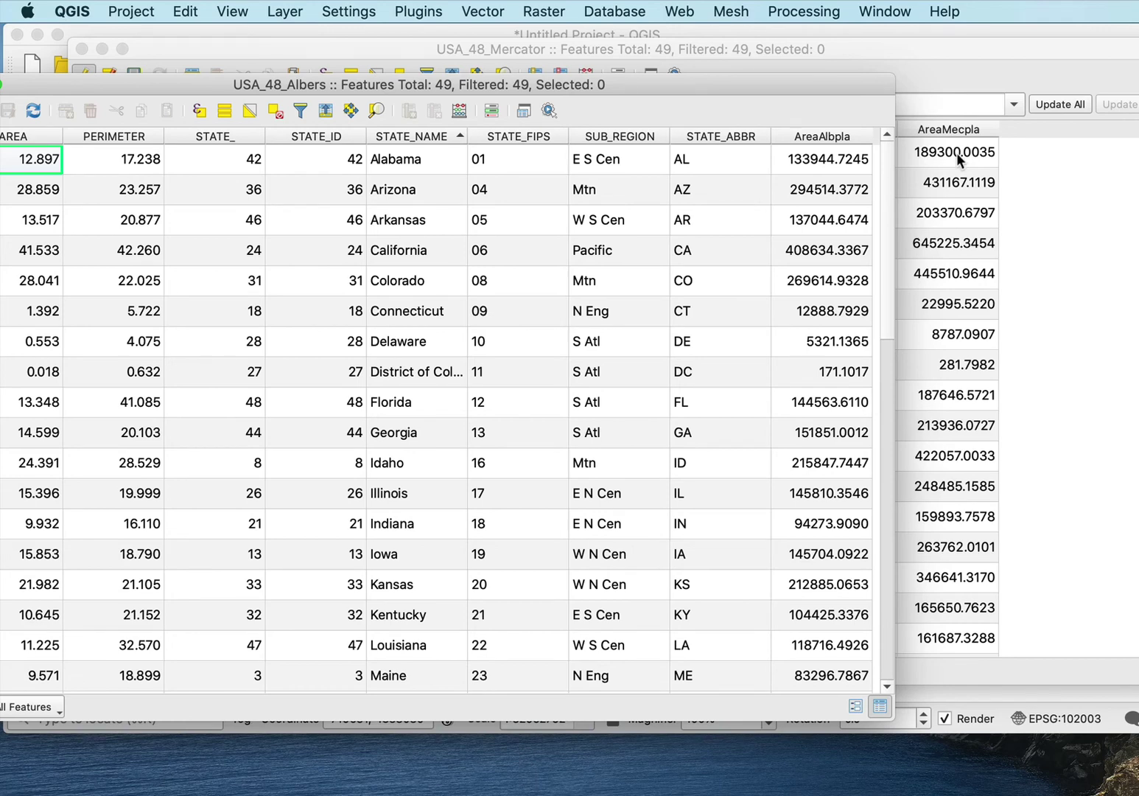
pyautogui.moveTo(794, 83)
pyautogui.mouseDown()
pyautogui.moveTo(763, 63)
pyautogui.moveTo(791, 63)
pyautogui.mouseUp()
pyautogui.moveTo(705, 58); pyautogui.dragTo(778, 77)
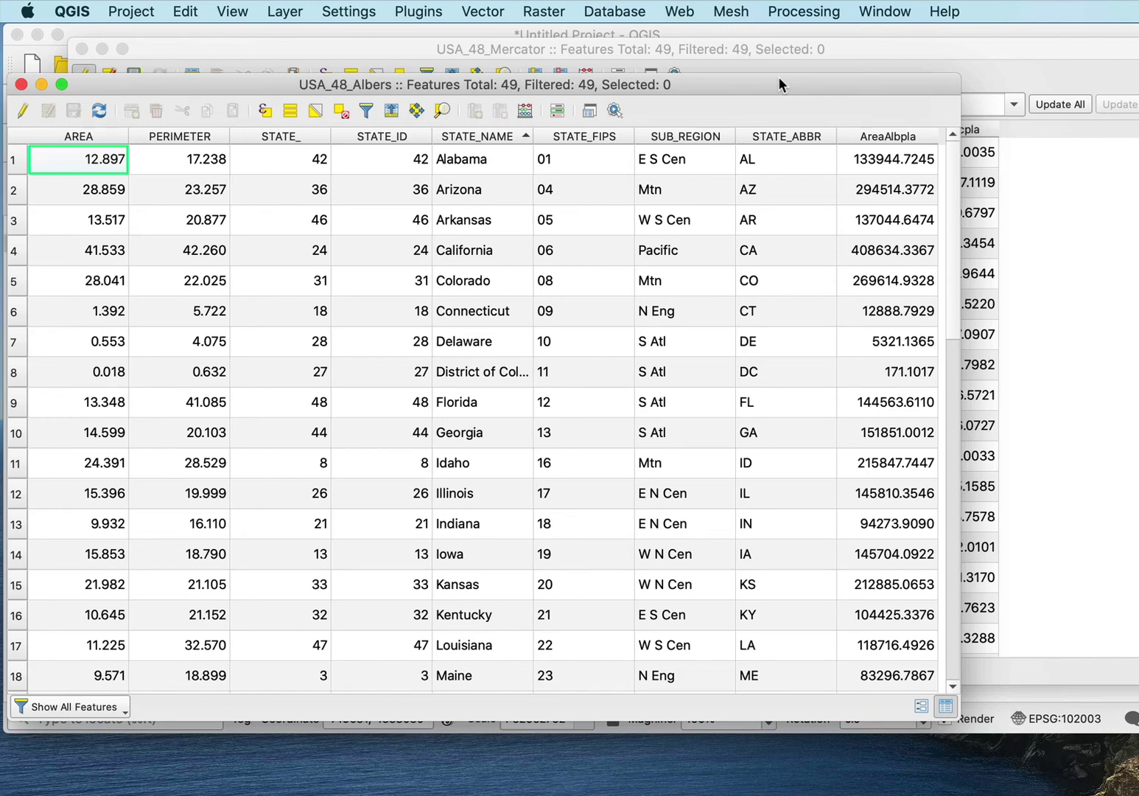
pyautogui.moveTo(782, 80); pyautogui.dragTo(941, 60)
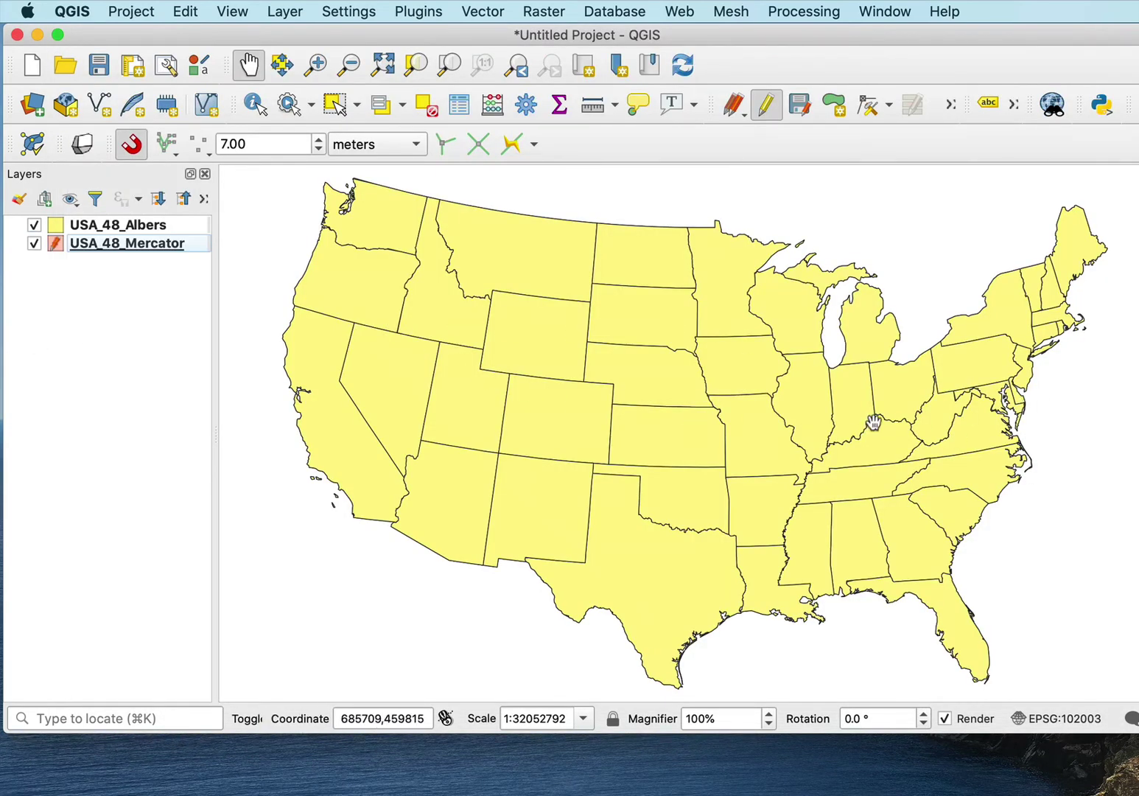
# Set the project ellipsoid to GRS 1980 (IUGG, 1980) in Project Properties
pyautogui.click(132, 11)
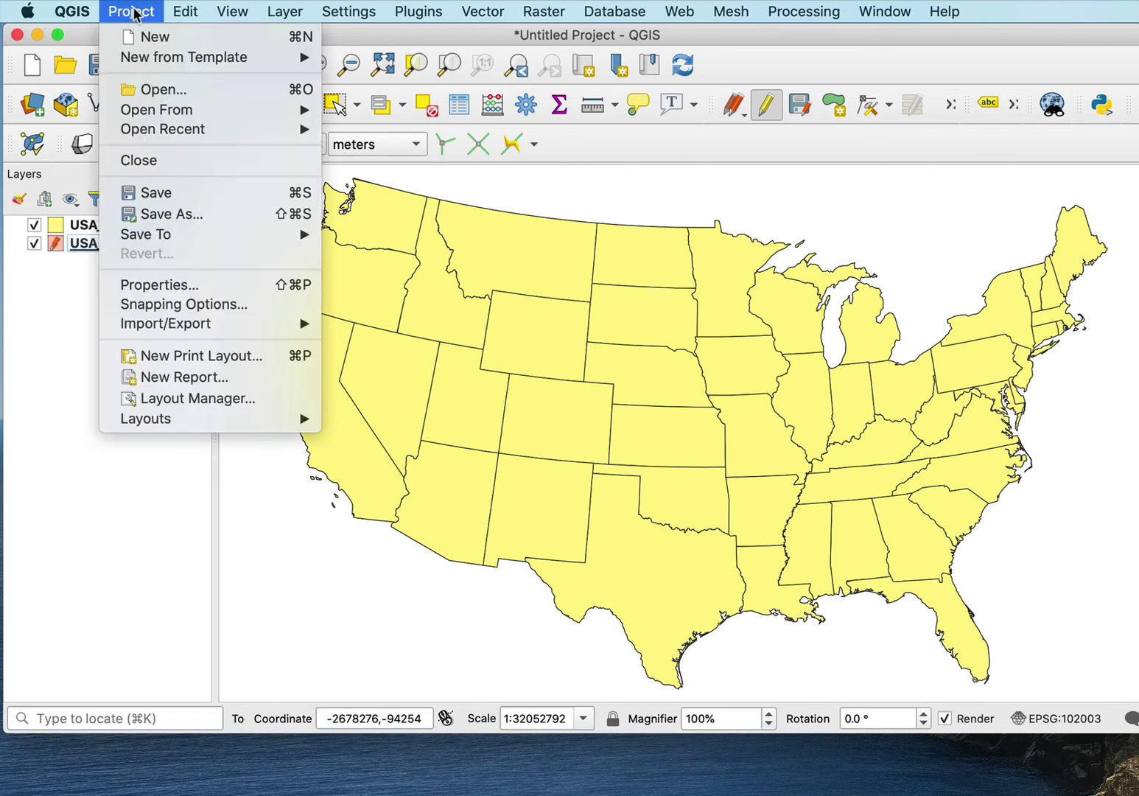
pyautogui.click(152, 290)
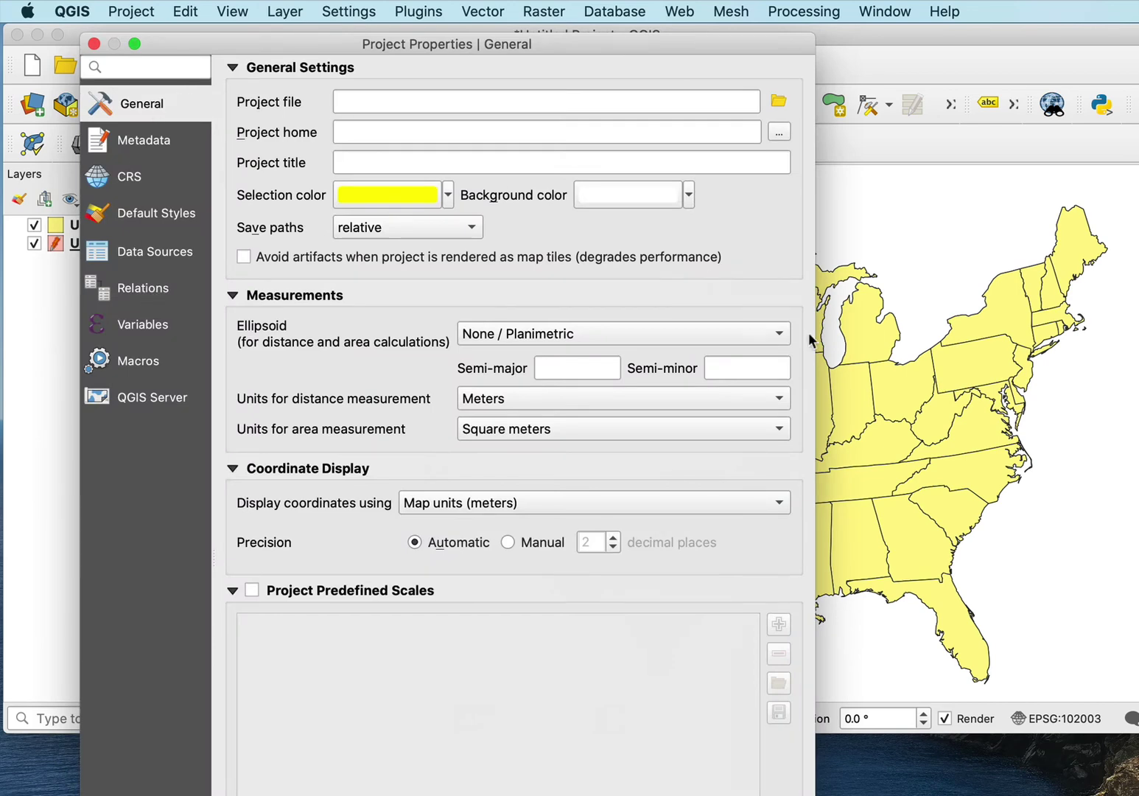
pyautogui.click(778, 333)
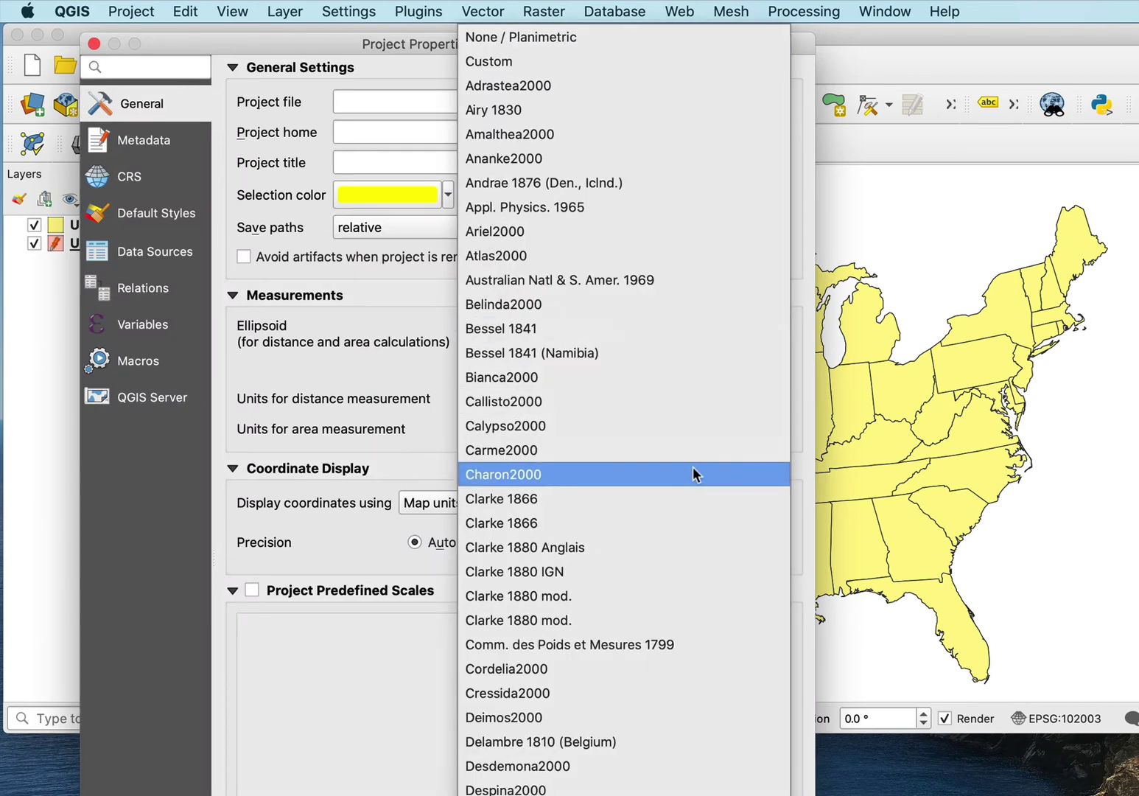
pyautogui.scroll(-15, 692, 467)
pyautogui.scroll(-6, 693, 463)
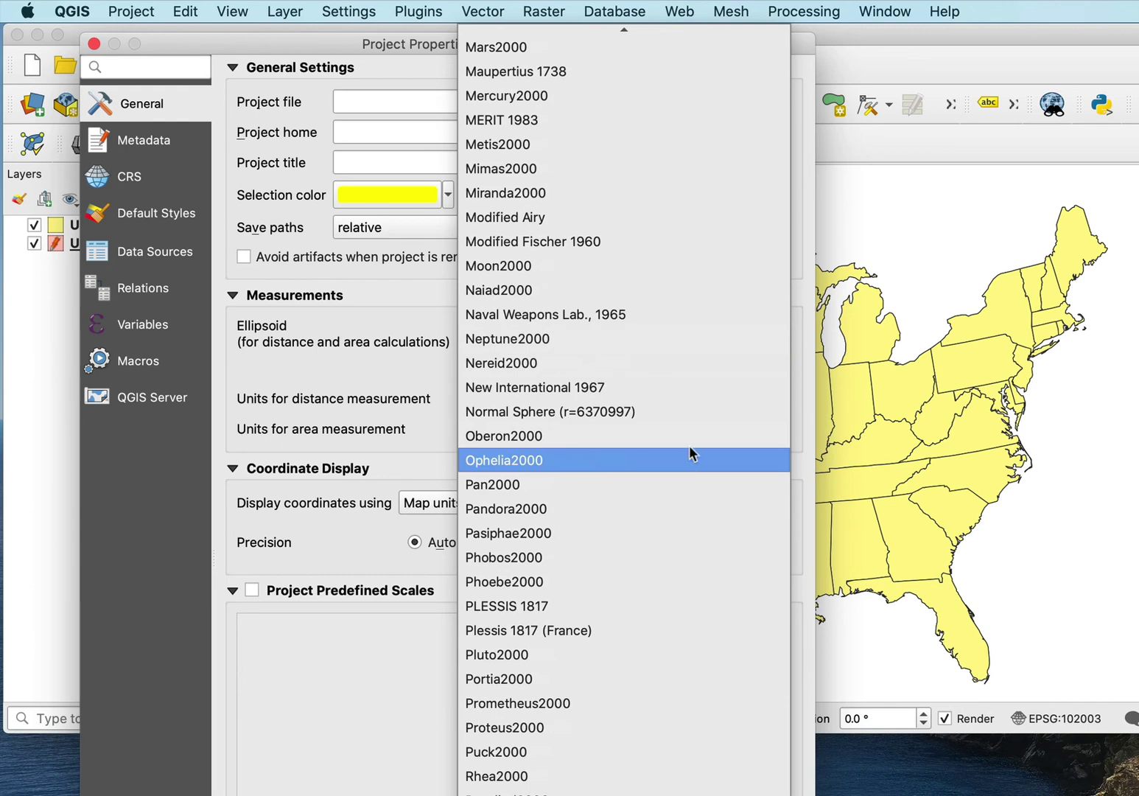
pyautogui.scroll(2, 675, 397)
pyautogui.scroll(-2, 675, 398)
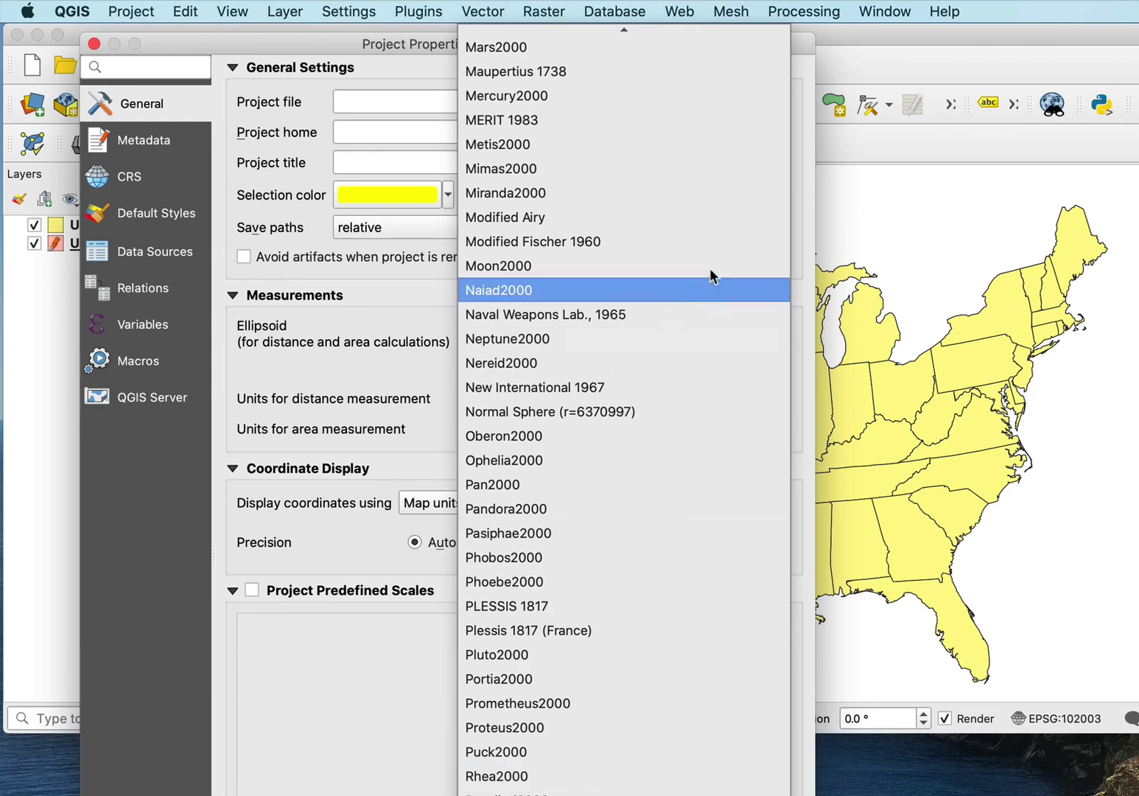
pyautogui.scroll(10, 708, 269)
pyautogui.scroll(2, 708, 268)
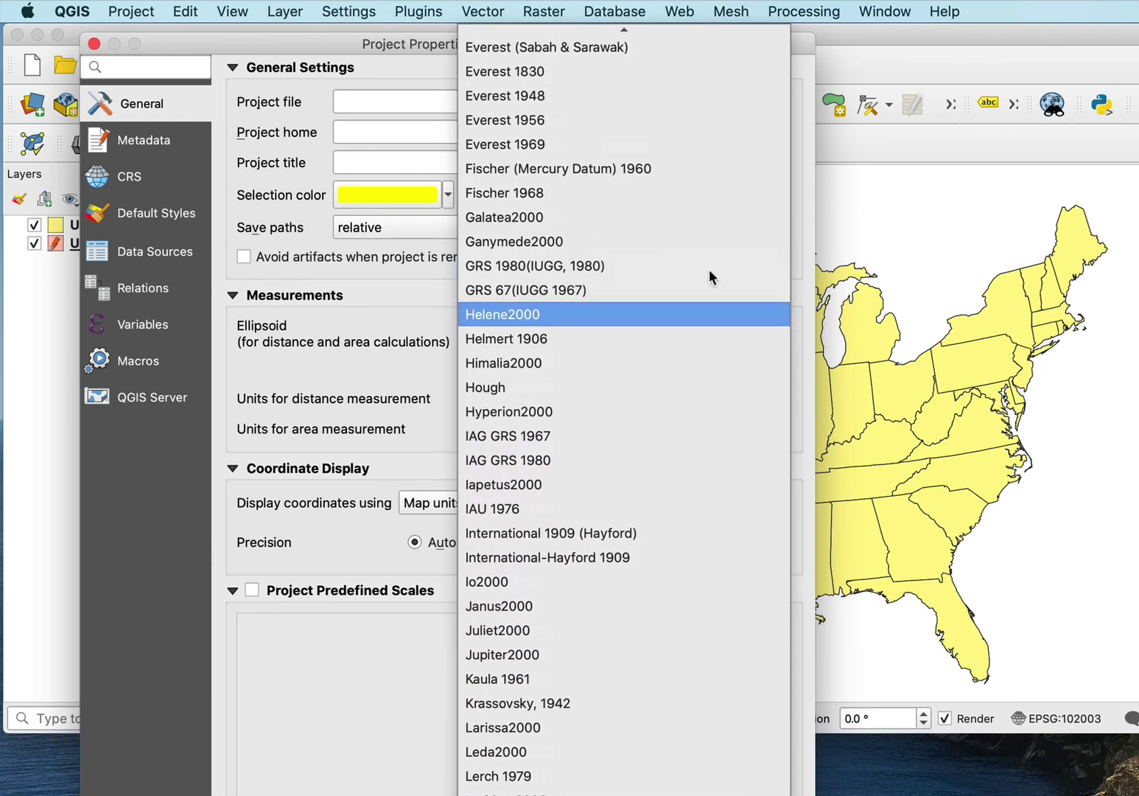
pyautogui.click(603, 262)
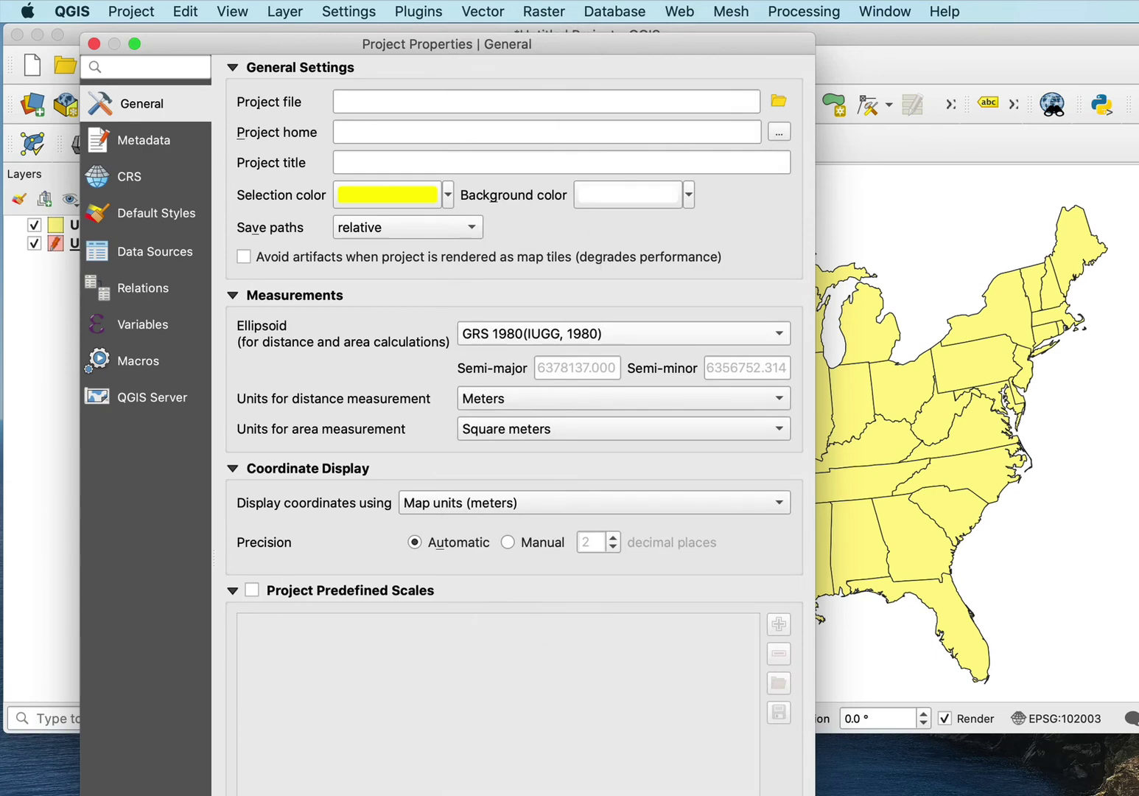
pyautogui.press('Return')
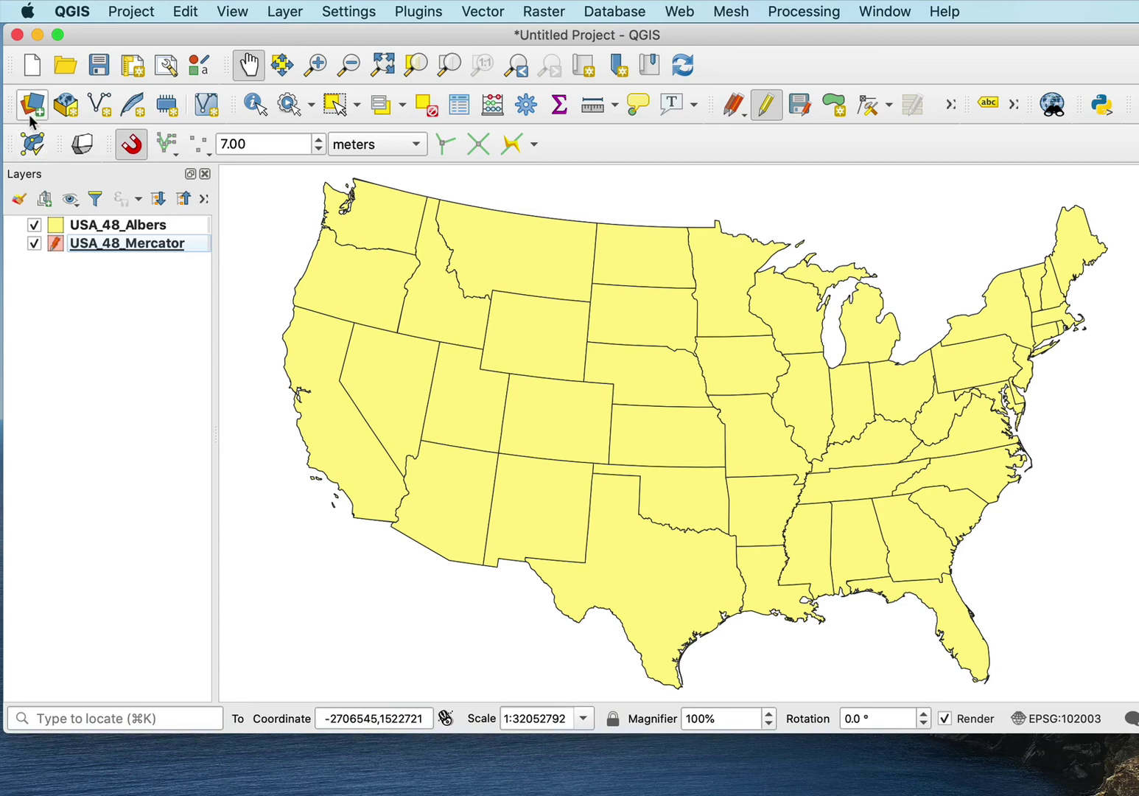
# Reopen the USA_48_Albers attribute table and turn on editing
pyautogui.rightClick(93, 224)
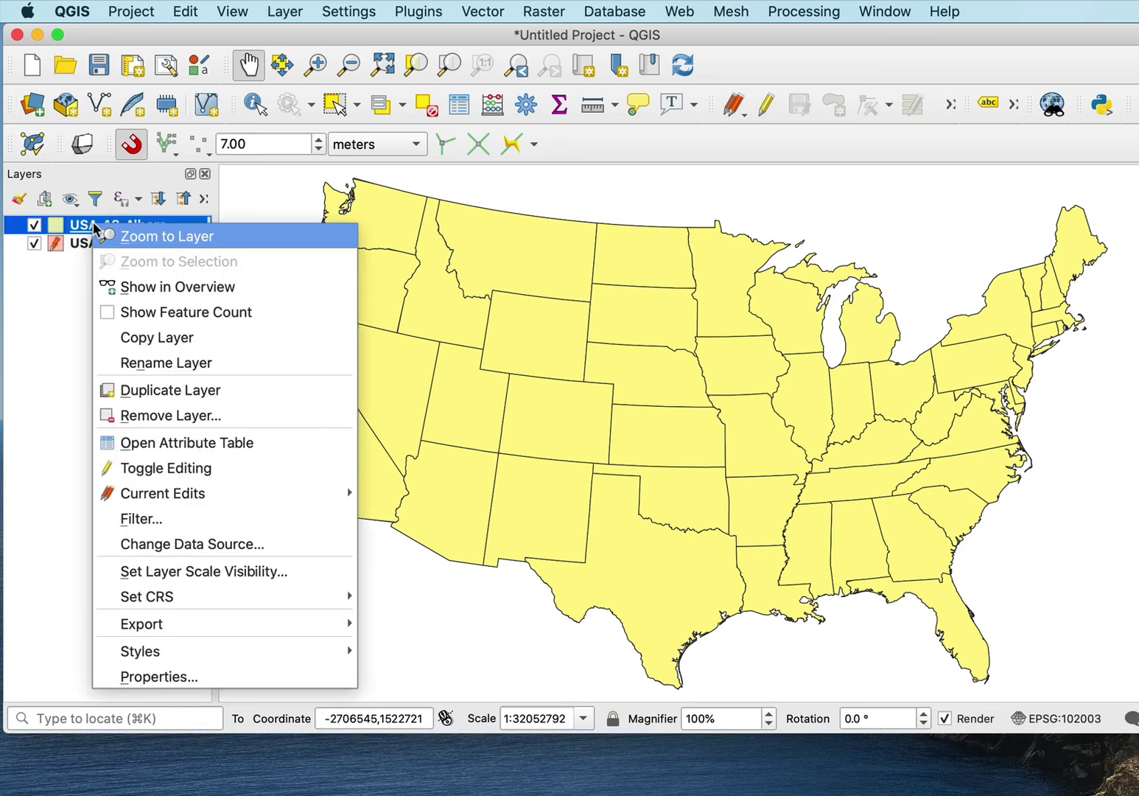
pyautogui.click(158, 442)
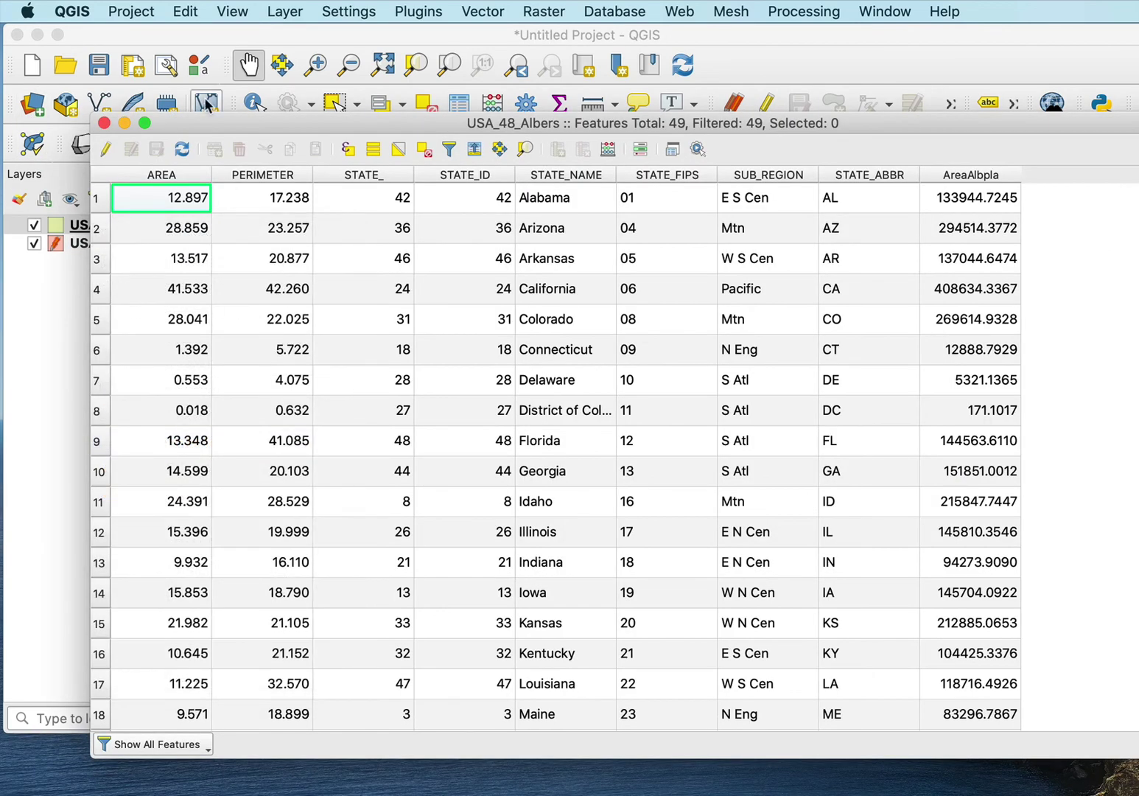
pyautogui.click(107, 149)
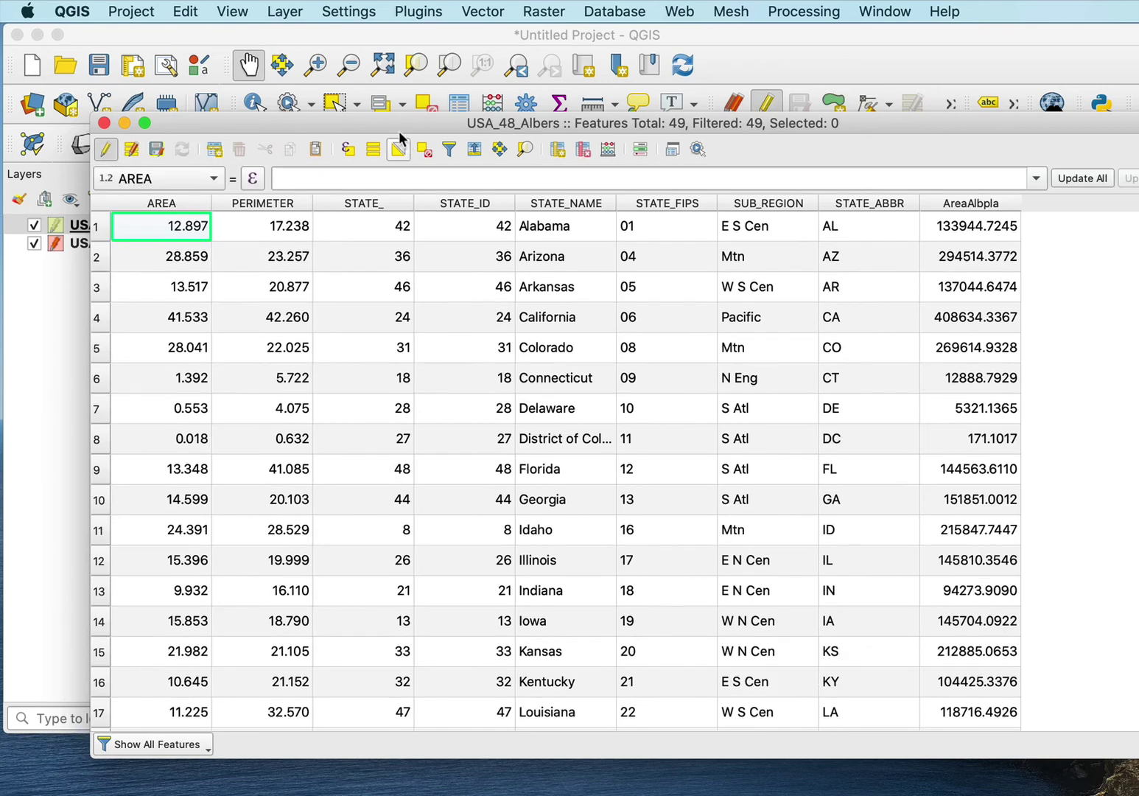
pyautogui.moveTo(393, 124); pyautogui.dragTo(337, 51)
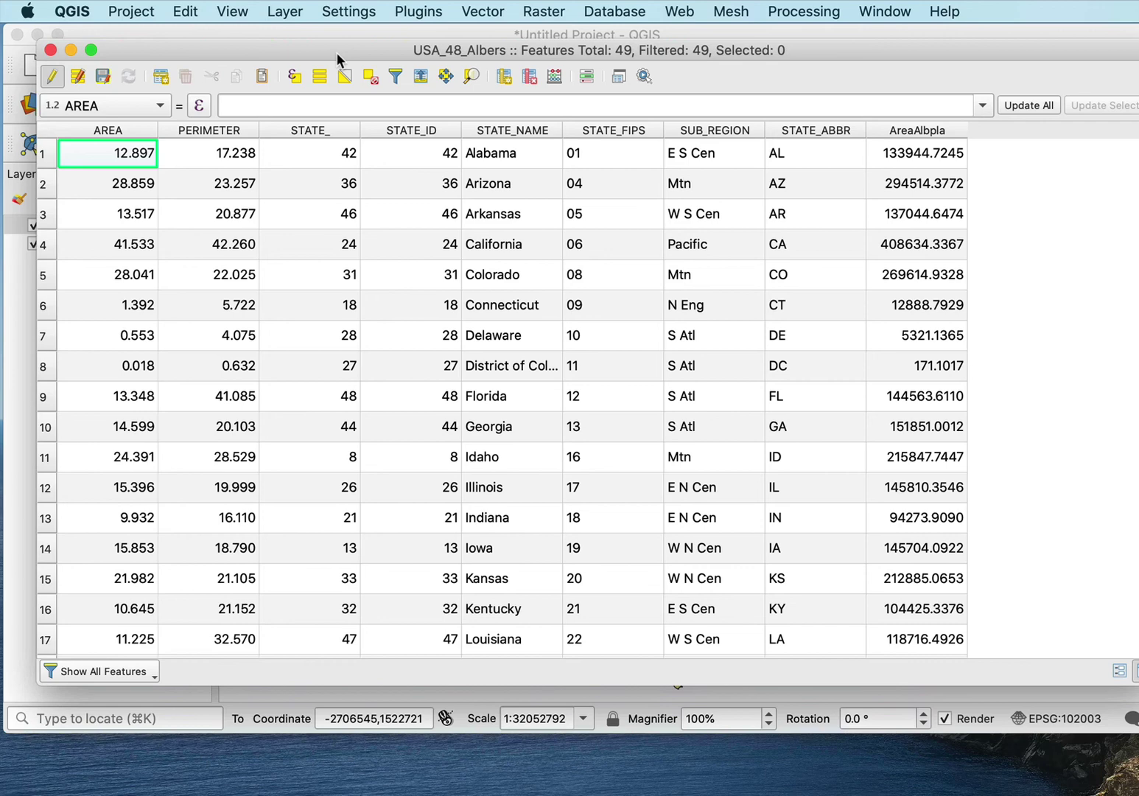
# In the Field Calculator, define a new decimal field areaalbGeo with length 15
pyautogui.click(552, 75)
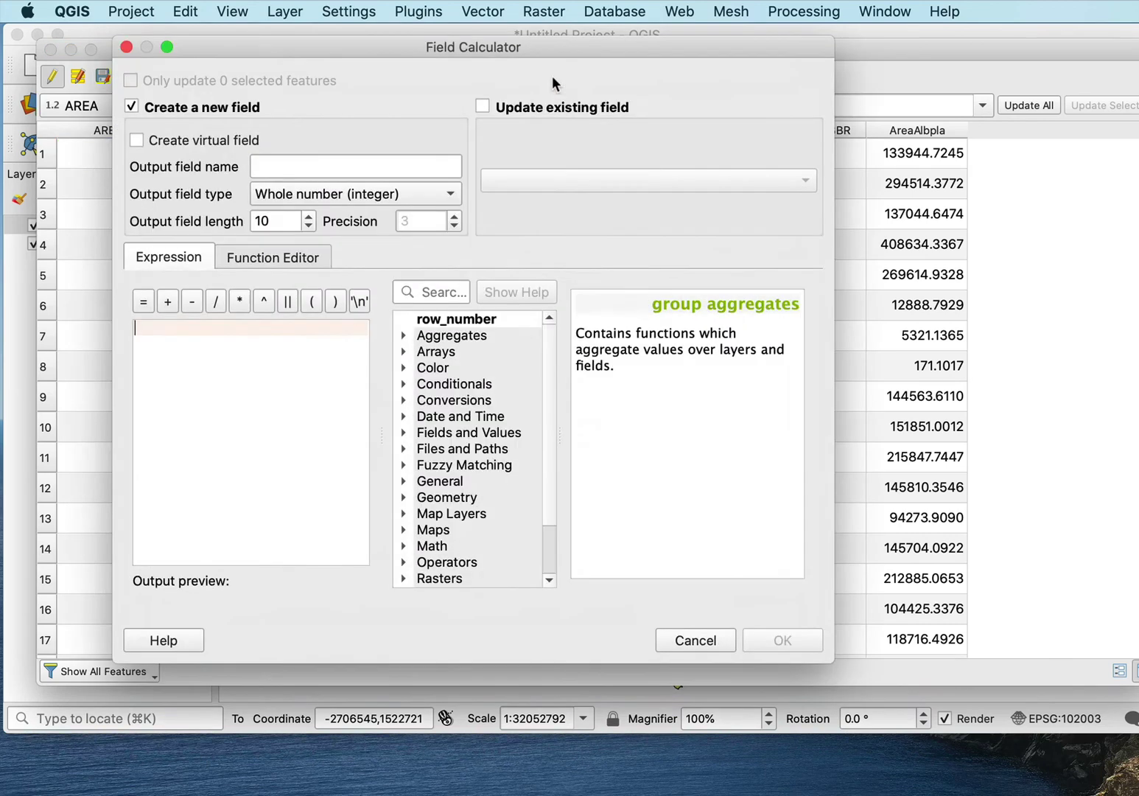
pyautogui.click(300, 163)
pyautogui.write('area')
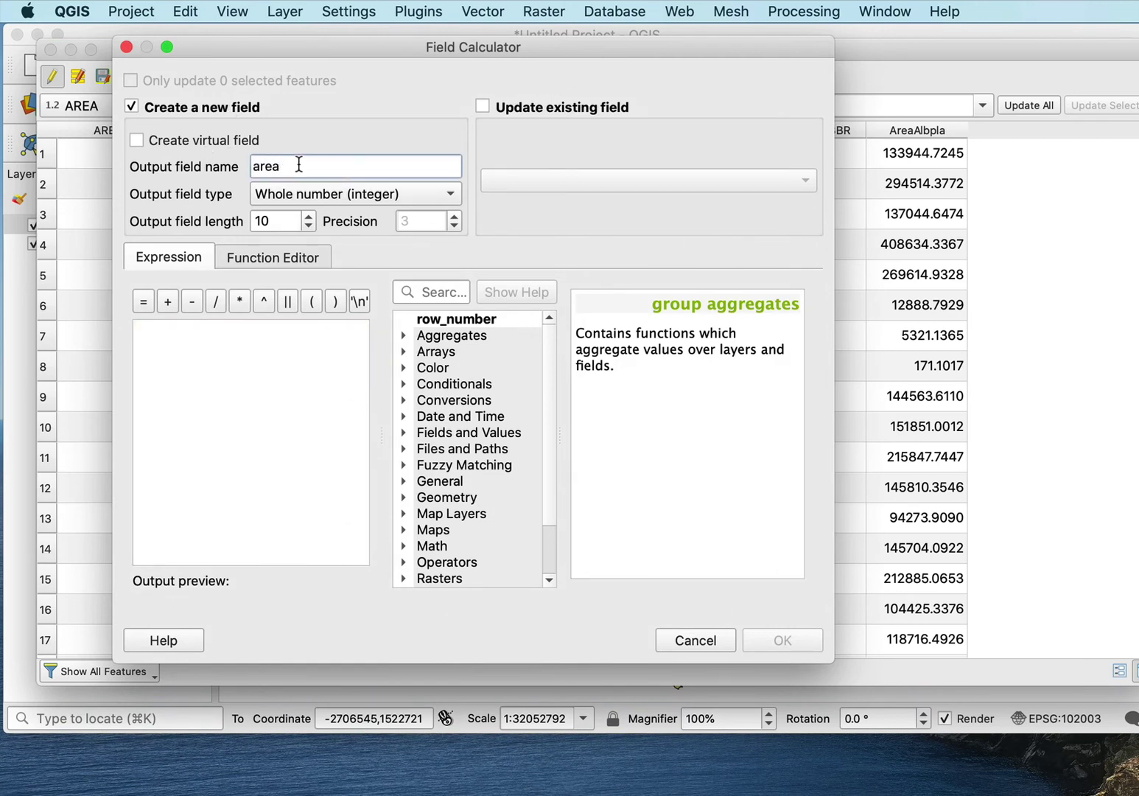
pyautogui.write('albGeo')
pyautogui.click(349, 193)
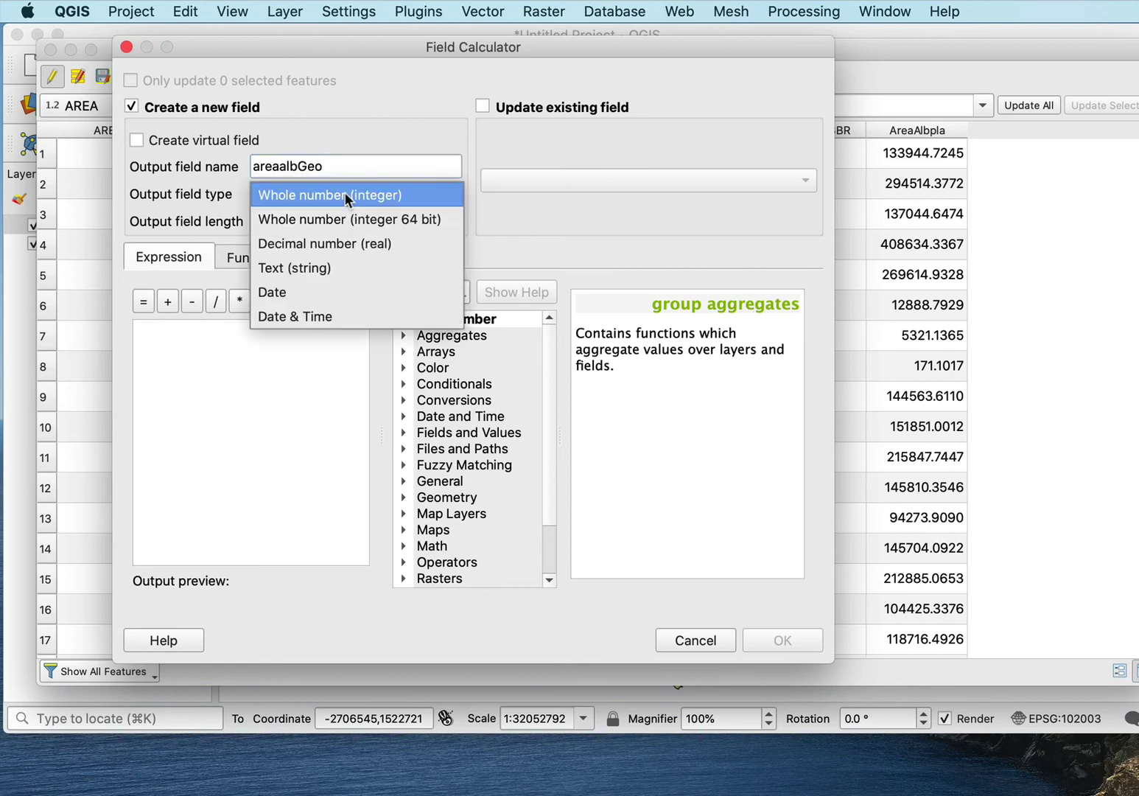
pyautogui.click(337, 243)
pyautogui.click(309, 216)
pyautogui.click(309, 215)
pyautogui.click(310, 216)
pyautogui.click(309, 216)
pyautogui.click(309, 216)
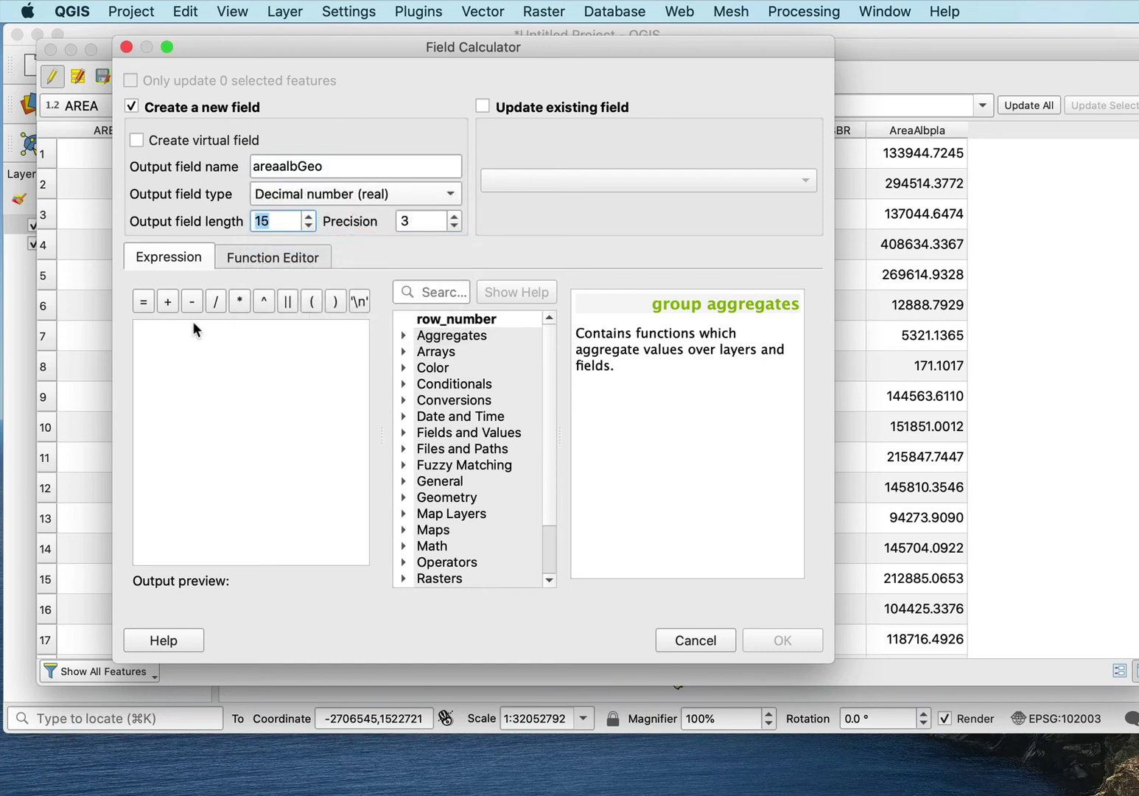
# Compute areaalbGeo as $area /1000000 to store ellipsoidal areas in km²
pyautogui.click(404, 499)
pyautogui.doubleClick(454, 529)
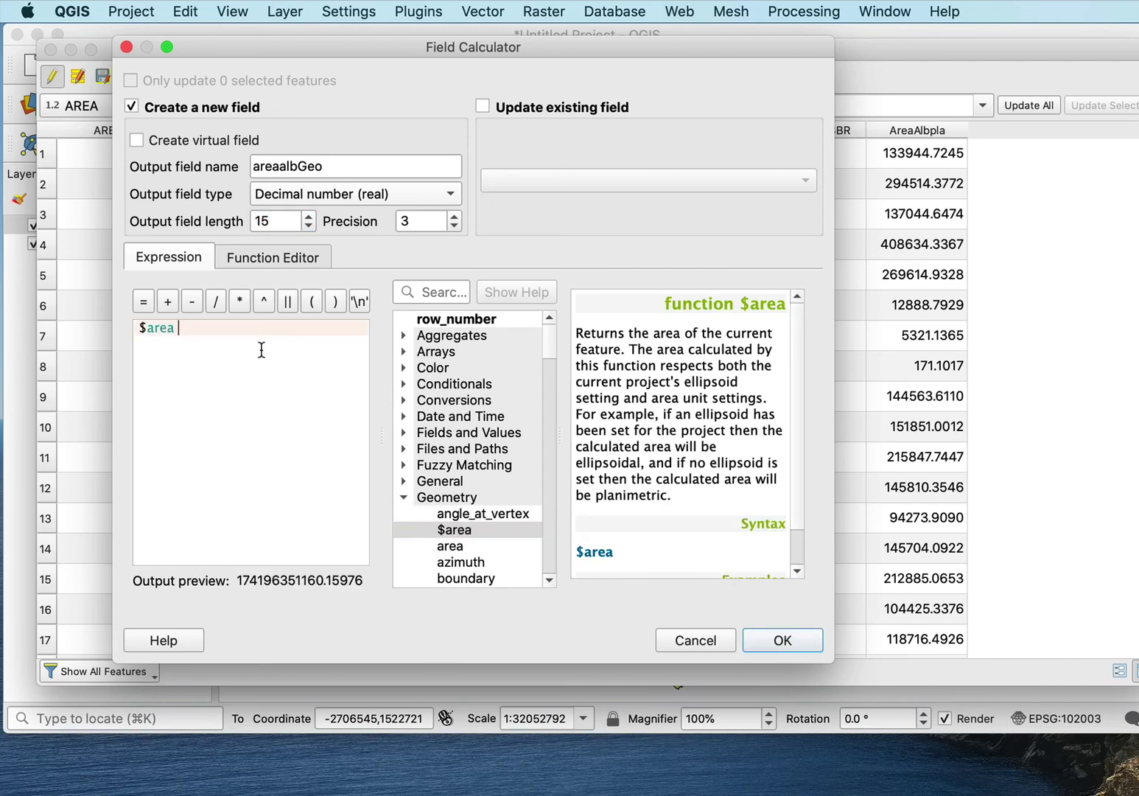
pyautogui.write('/1000000')
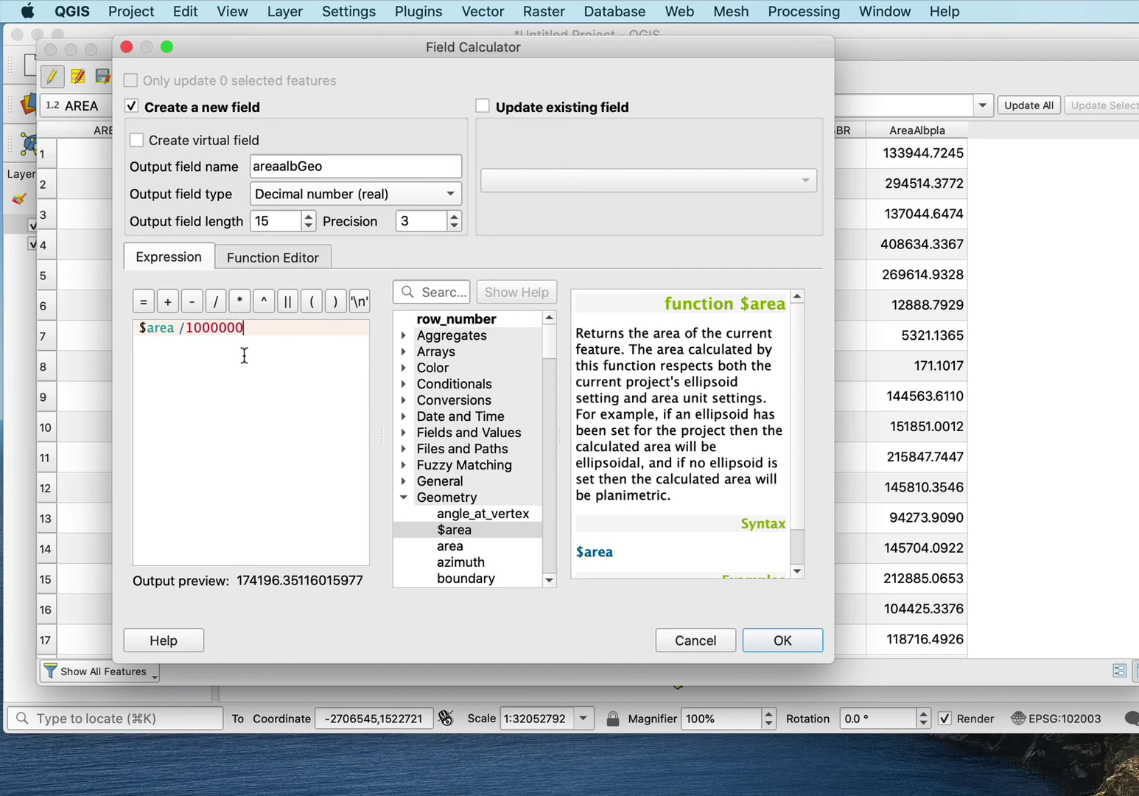
pyautogui.click(782, 639)
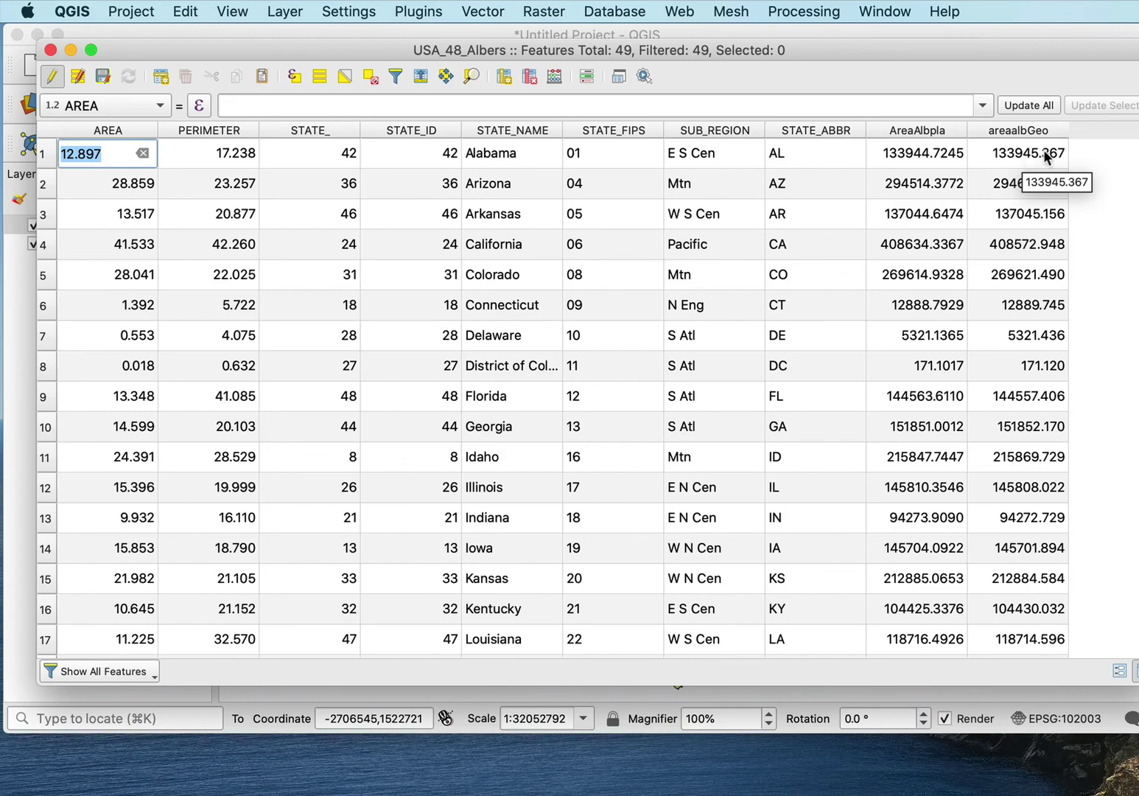
pyautogui.moveTo(937, 42); pyautogui.dragTo(950, 412)
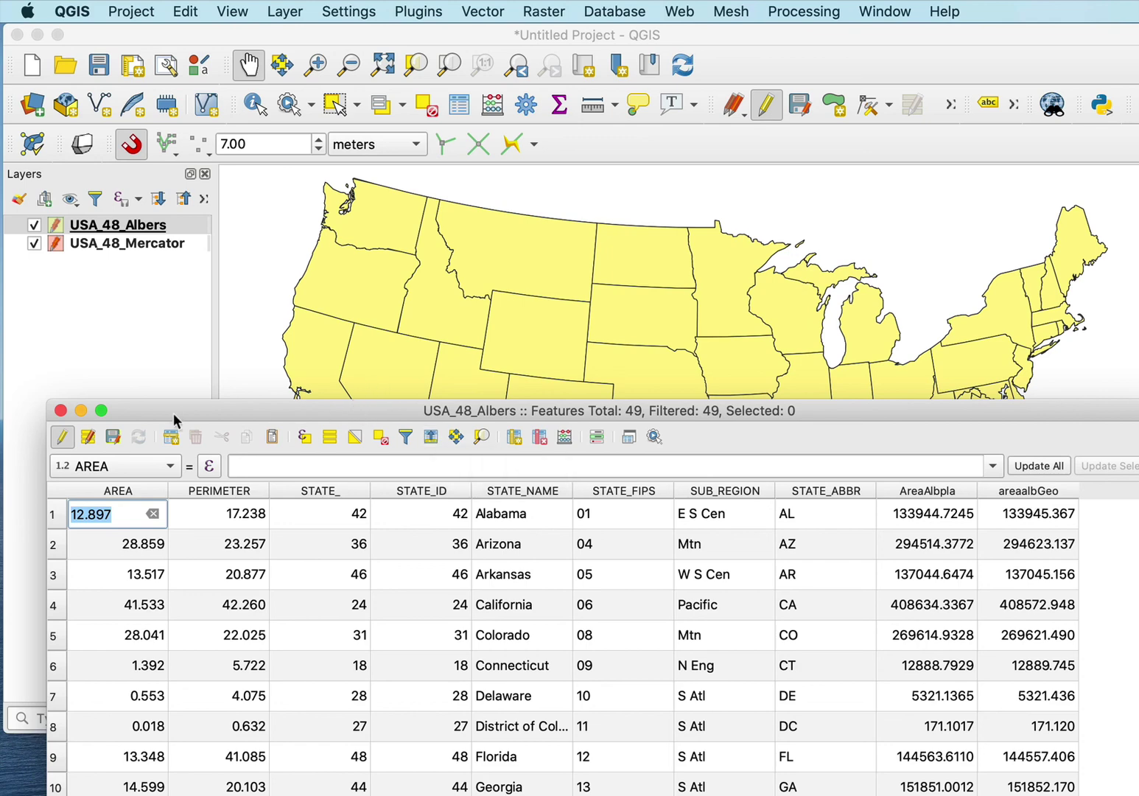
# Move the Albers table aside and open Project Properties to check the GRS 1980 ellipsoid
pyautogui.moveTo(127, 407); pyautogui.dragTo(193, 692)
pyautogui.click(196, 399)
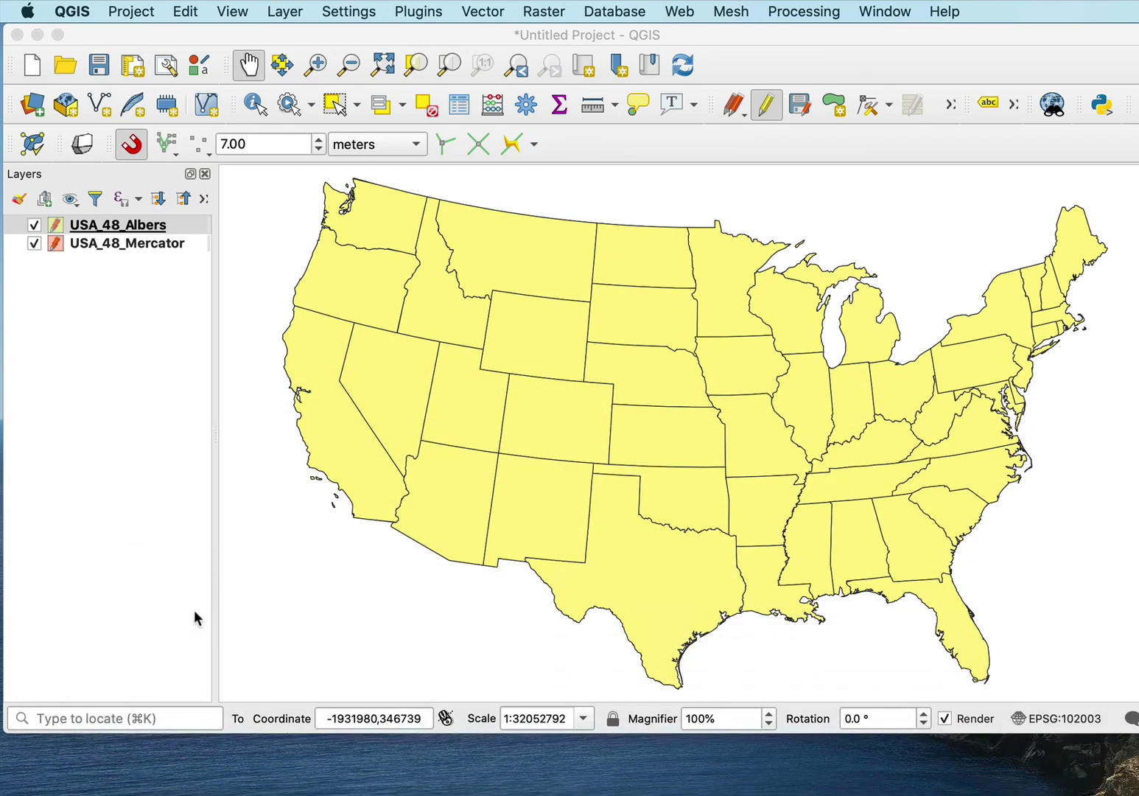
pyautogui.click(127, 13)
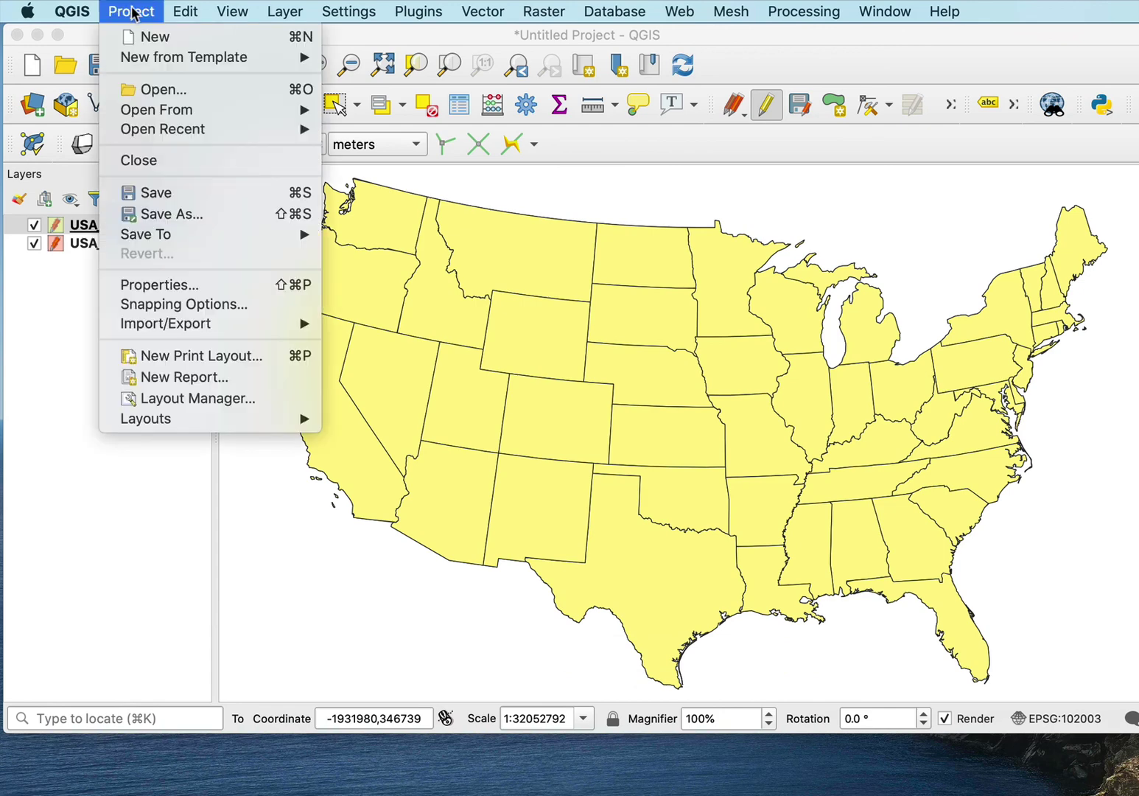
pyautogui.click(184, 286)
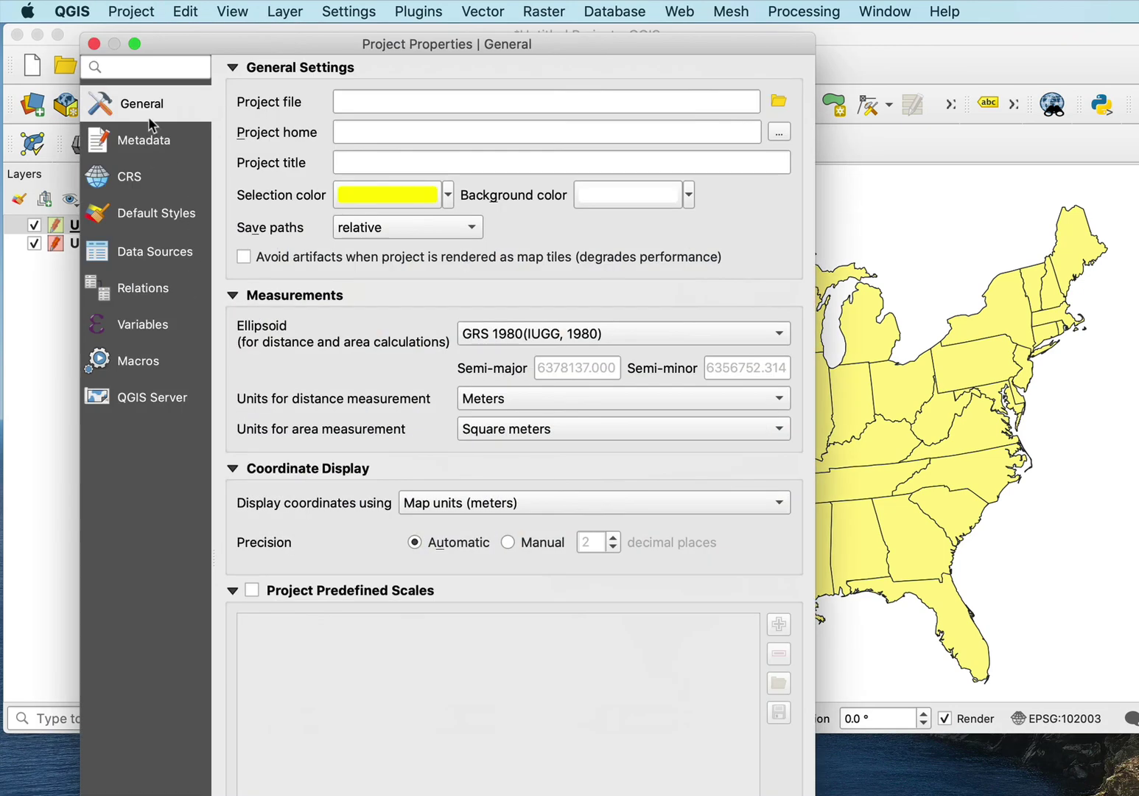